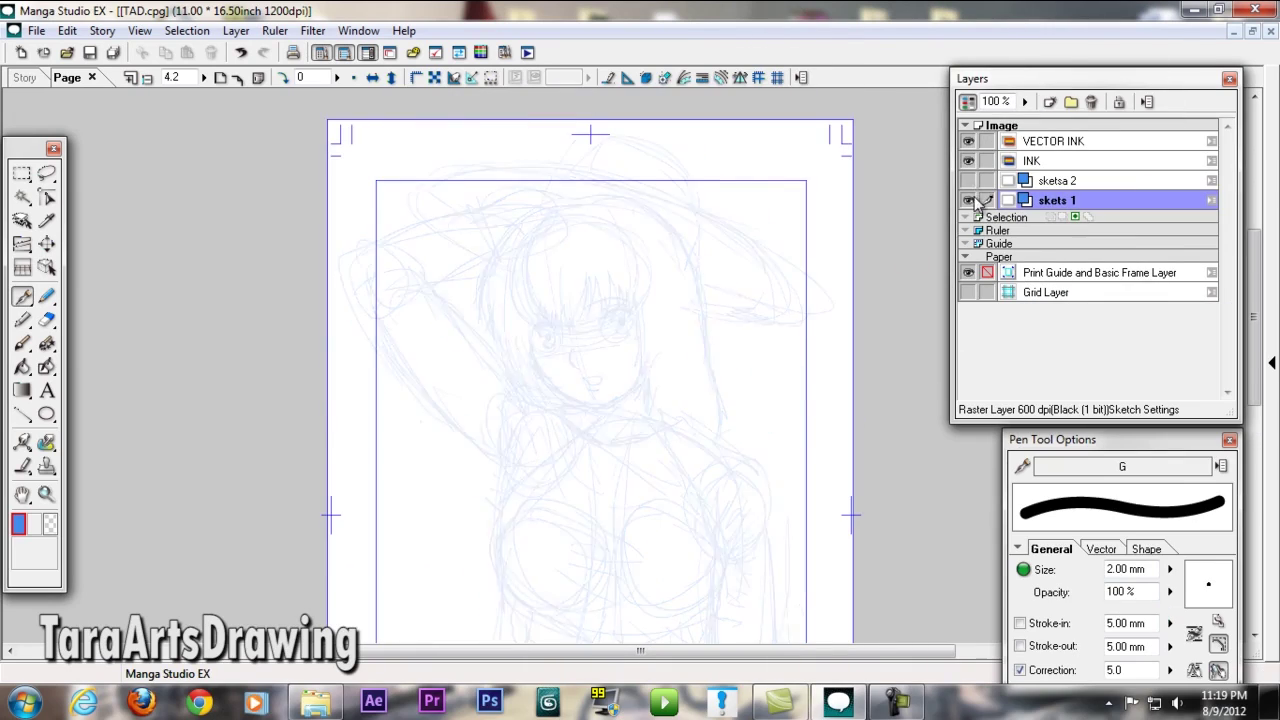
Fade the sketsa 2 layer to about 29% opacity and select the VECTOR INK layer.
left_click(1057, 180)
left_click_drag(1040, 108, 1030, 148)
left_click(1060, 141)
scroll(622, 345, "up", 2)
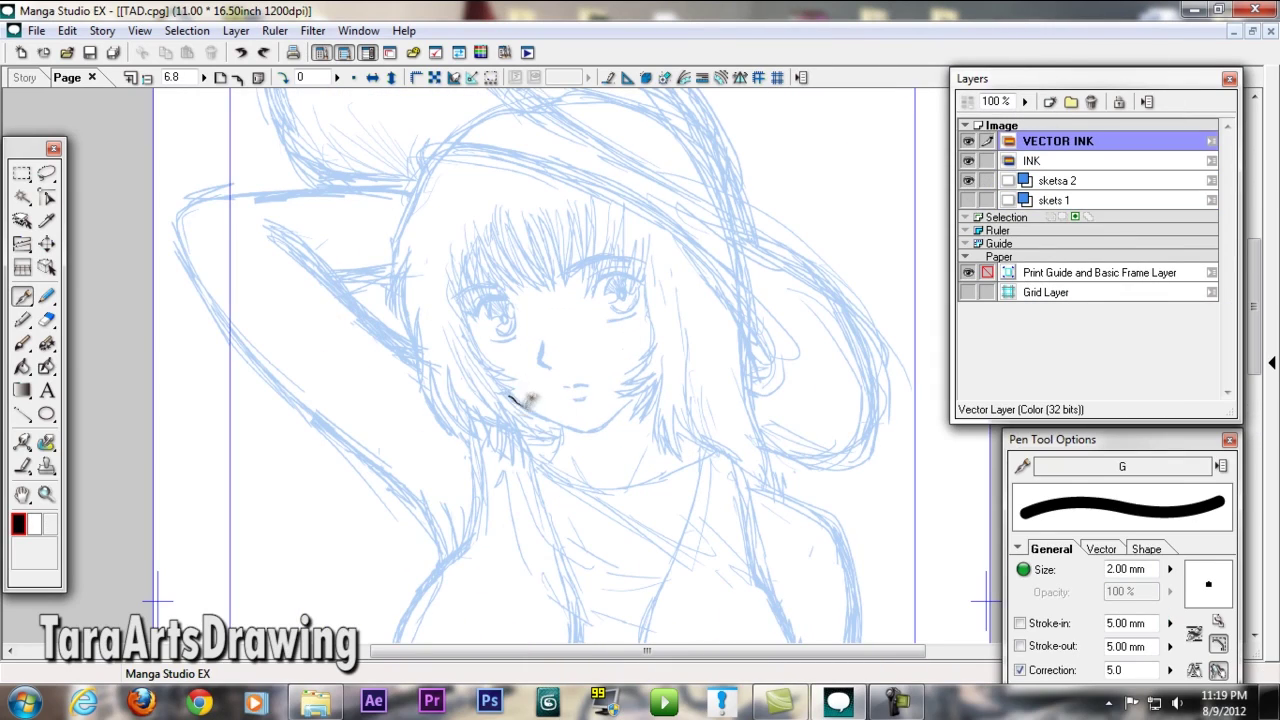
Redraw the jaw line and ink the spiky bangs and right-side hair strands.
key("ctrl+z")
left_click_drag(510, 394, 530, 399)
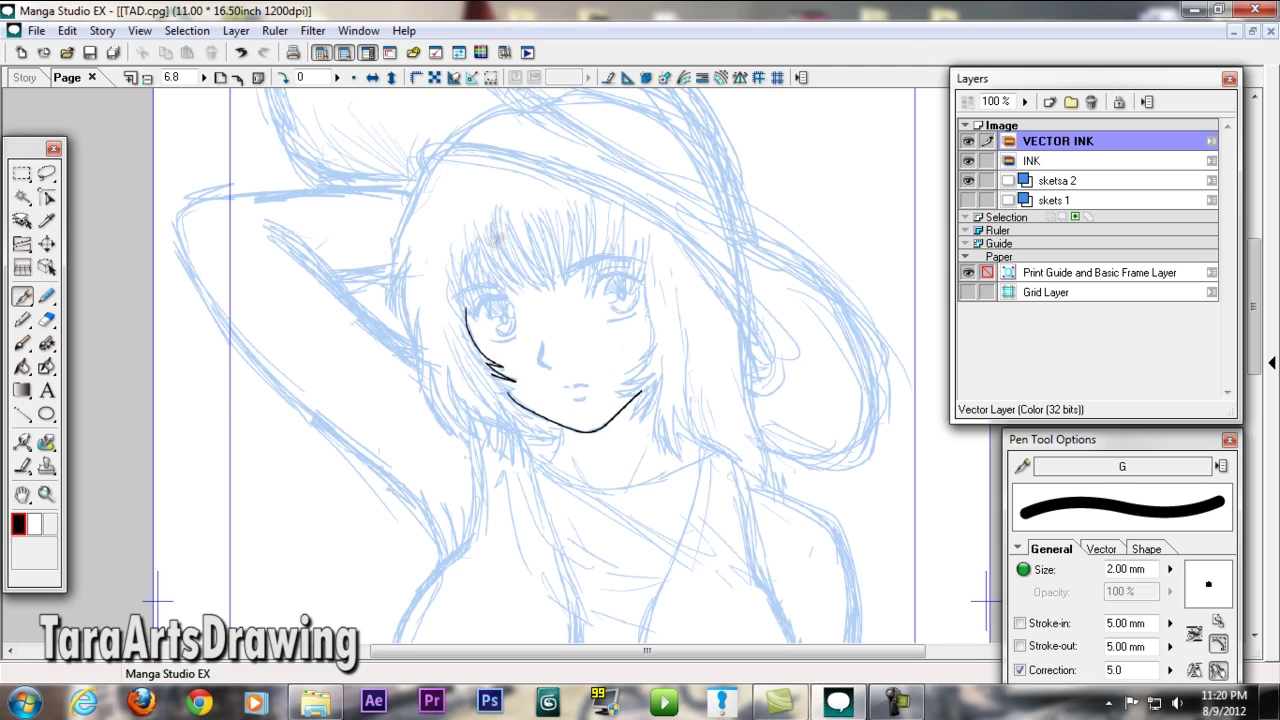
mouse_move(481, 309)
left_mouse_down()
mouse_move(558, 225)
mouse_move(592, 218)
mouse_move(617, 265)
mouse_move(651, 253)
left_mouse_up()
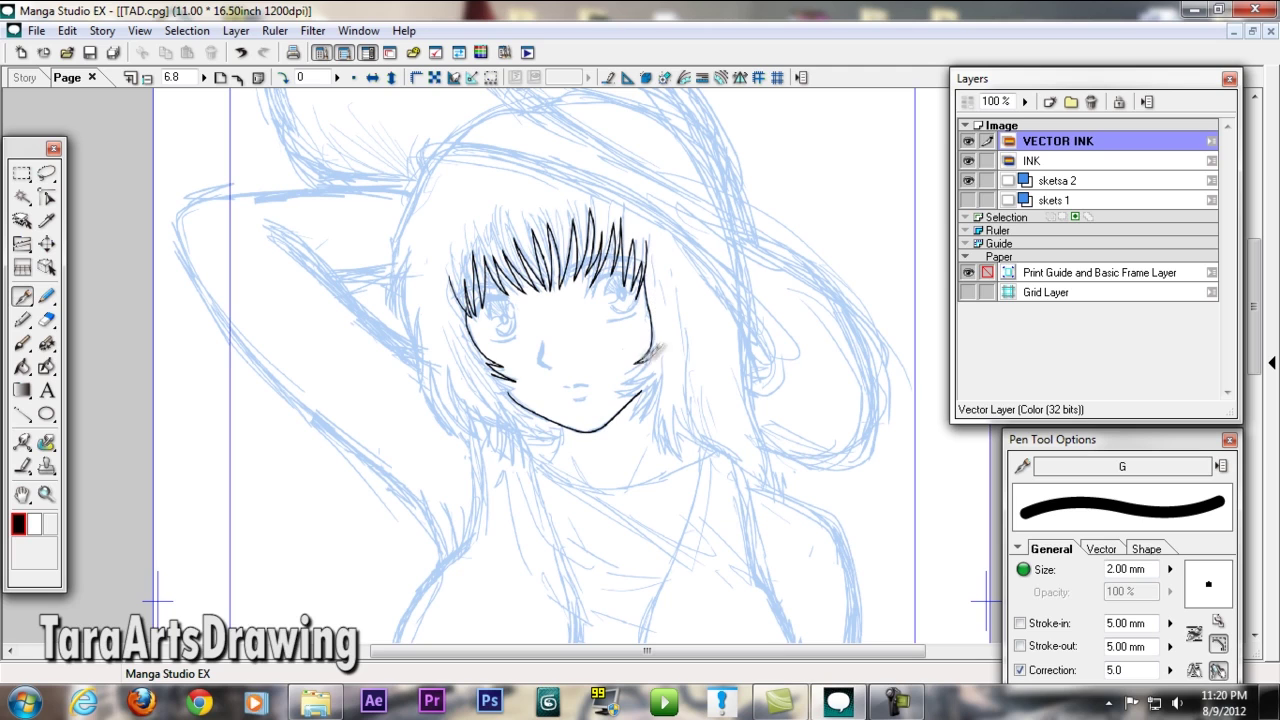
mouse_move(648, 385)
left_mouse_down()
mouse_move(634, 448)
mouse_move(712, 448)
left_mouse_up()
left_click_drag(695, 335, 710, 445)
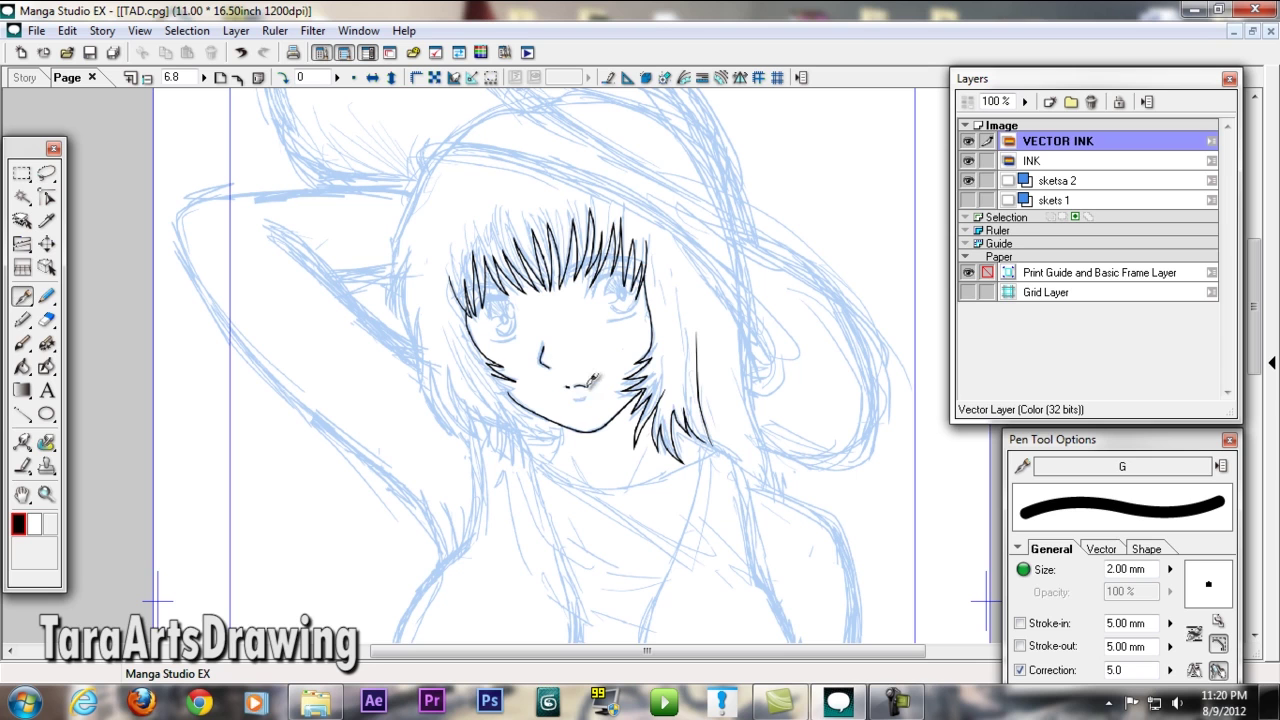
scroll(578, 392, "up", 2)
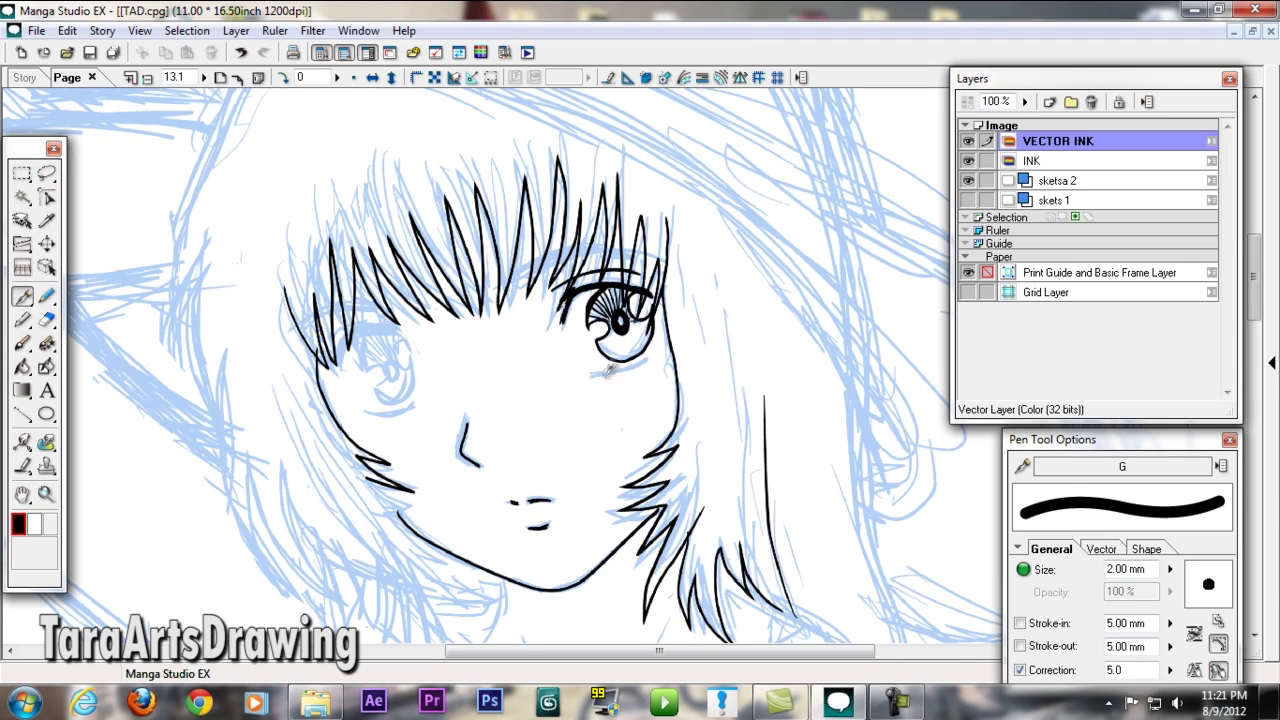
Ink the bangs line, the eyebrow and the left eye's upper lid, then save.
left_click_drag(650, 255, 497, 285)
left_click_drag(585, 250, 636, 247)
left_click_drag(388, 321, 338, 344)
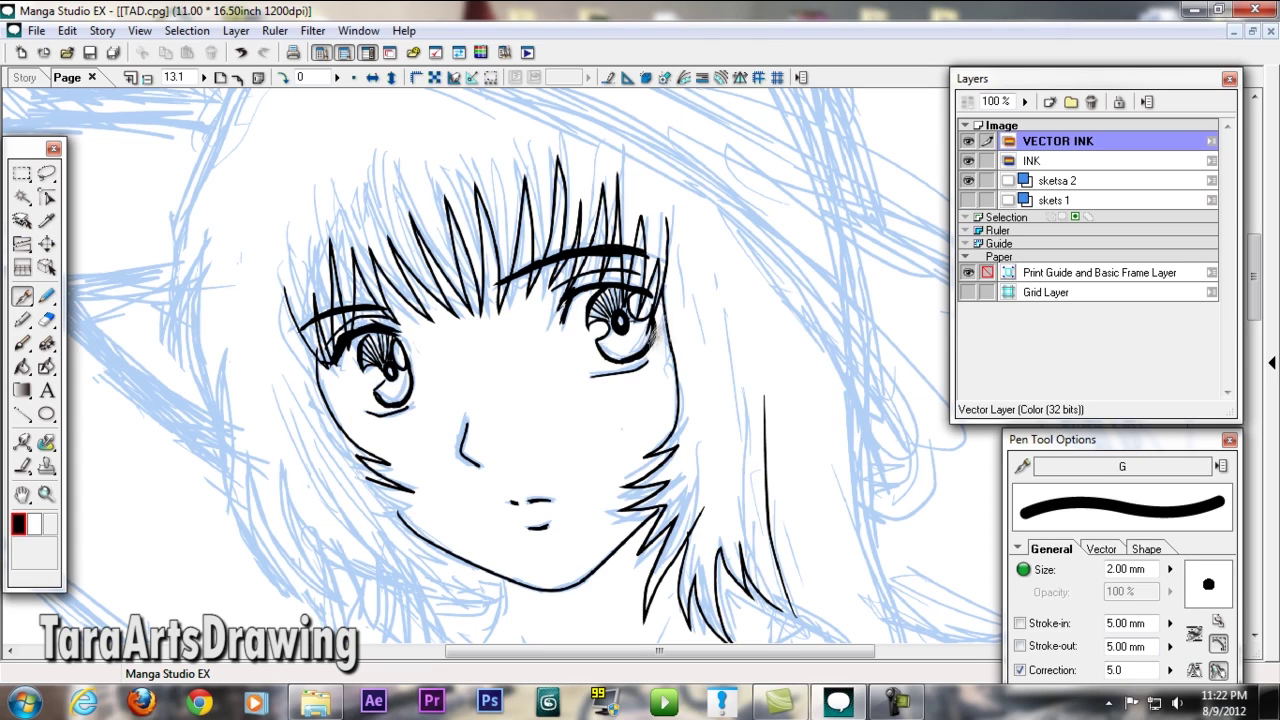
key("ctrl+minus")
key("ctrl+s")
Ink the outer line and strands of the lower left hair.
left_click_drag(318, 288, 401, 516)
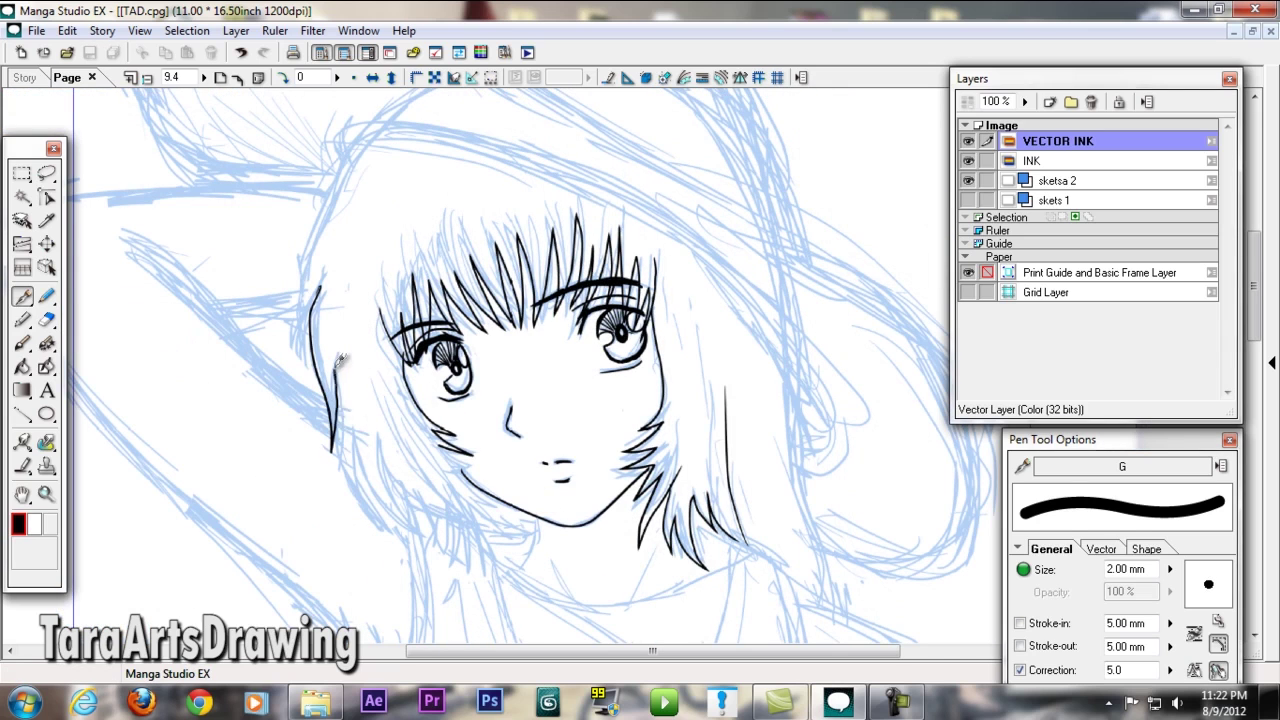
left_click_drag(384, 392, 402, 524)
left_click_drag(426, 482, 452, 548)
left_click_drag(458, 500, 490, 574)
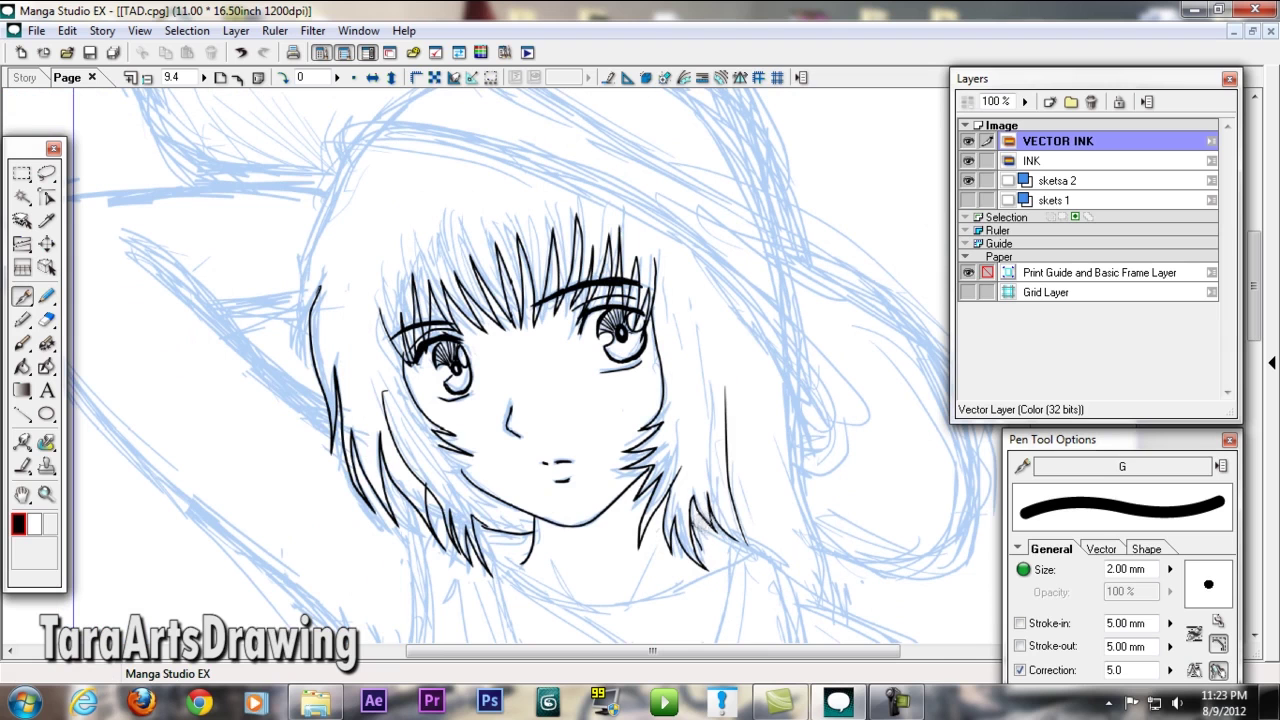
scroll(752, 515, "down", 4)
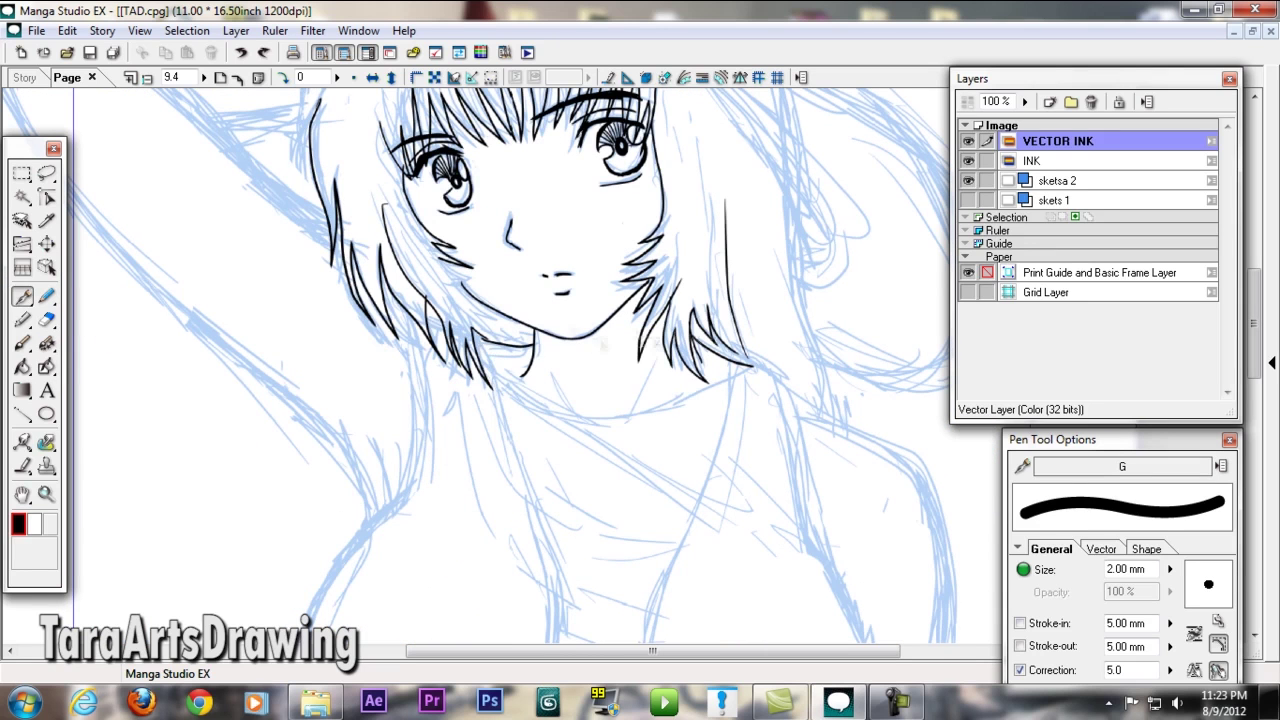
Ink the right shoulder line and the vest edge down the chest.
mouse_move(757, 357)
left_mouse_down()
mouse_move(812, 490)
mouse_move(815, 550)
left_mouse_up()
key("ctrl+minus")
mouse_move(700, 285)
left_mouse_down()
mouse_move(632, 465)
mouse_move(668, 612)
left_mouse_up()
scroll(668, 612, "down", 4)
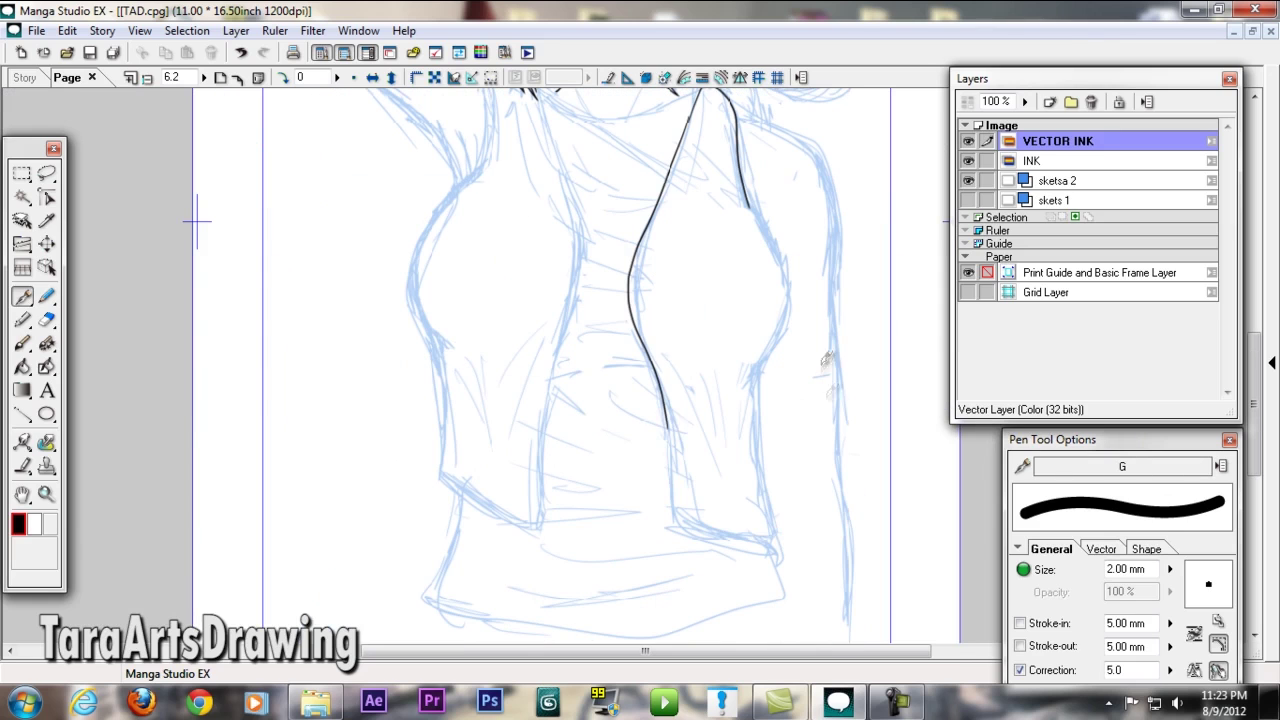
Ink the left vest panel's inner edge, left chest outline and its folds.
left_click_drag(771, 537, 766, 412)
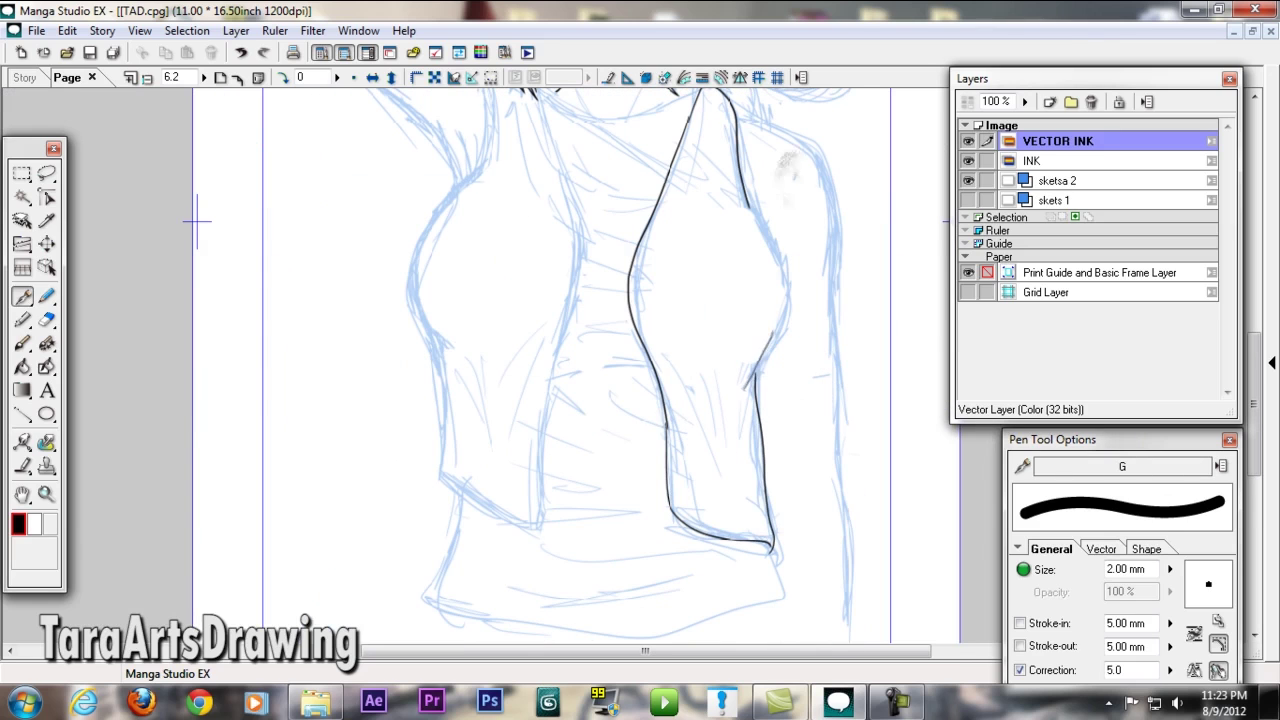
scroll(478, 222, "up", 2)
left_click_drag(549, 218, 537, 612)
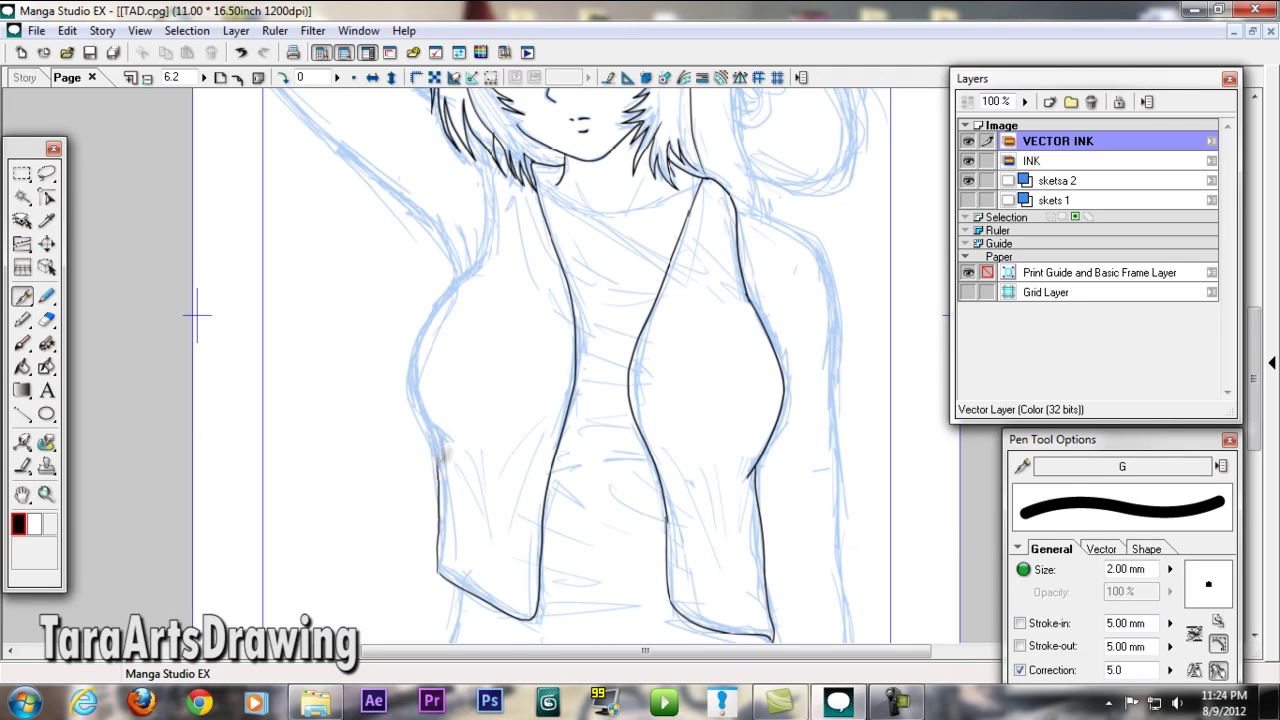
mouse_move(422, 333)
left_mouse_down()
mouse_move(437, 440)
mouse_move(472, 488)
left_mouse_up()
left_click_drag(464, 453, 486, 533)
left_click_drag(532, 428, 504, 513)
Add fold strokes on the right vest panel and save.
left_click_drag(666, 455, 701, 538)
left_click_drag(685, 470, 714, 553)
left_click_drag(741, 468, 722, 548)
key("ctrl+s")
Ink the upper torso folds and diagonal shirt folds below the collar.
left_click_drag(500, 256, 479, 282)
left_click_drag(523, 218, 548, 312)
left_click_drag(710, 270, 688, 296)
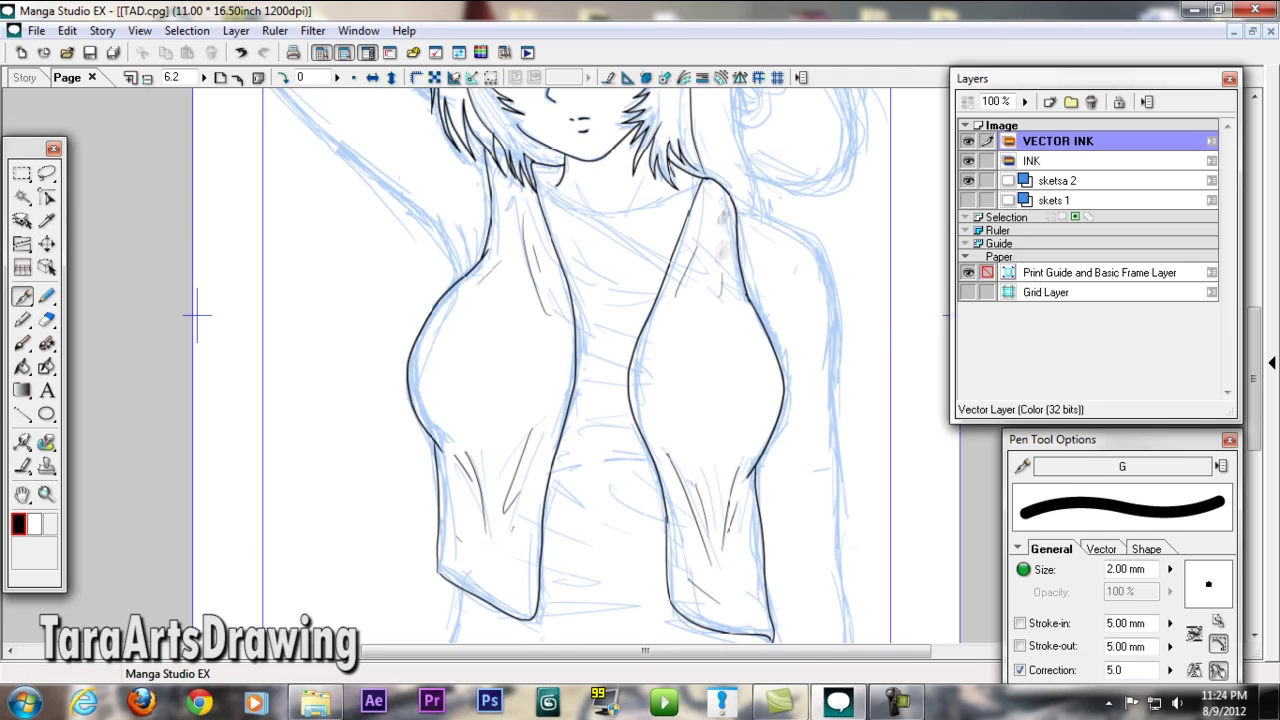
left_click_drag(604, 218, 668, 272)
left_click_drag(530, 162, 604, 214)
left_click_drag(690, 182, 577, 192)
key("ctrl+z")
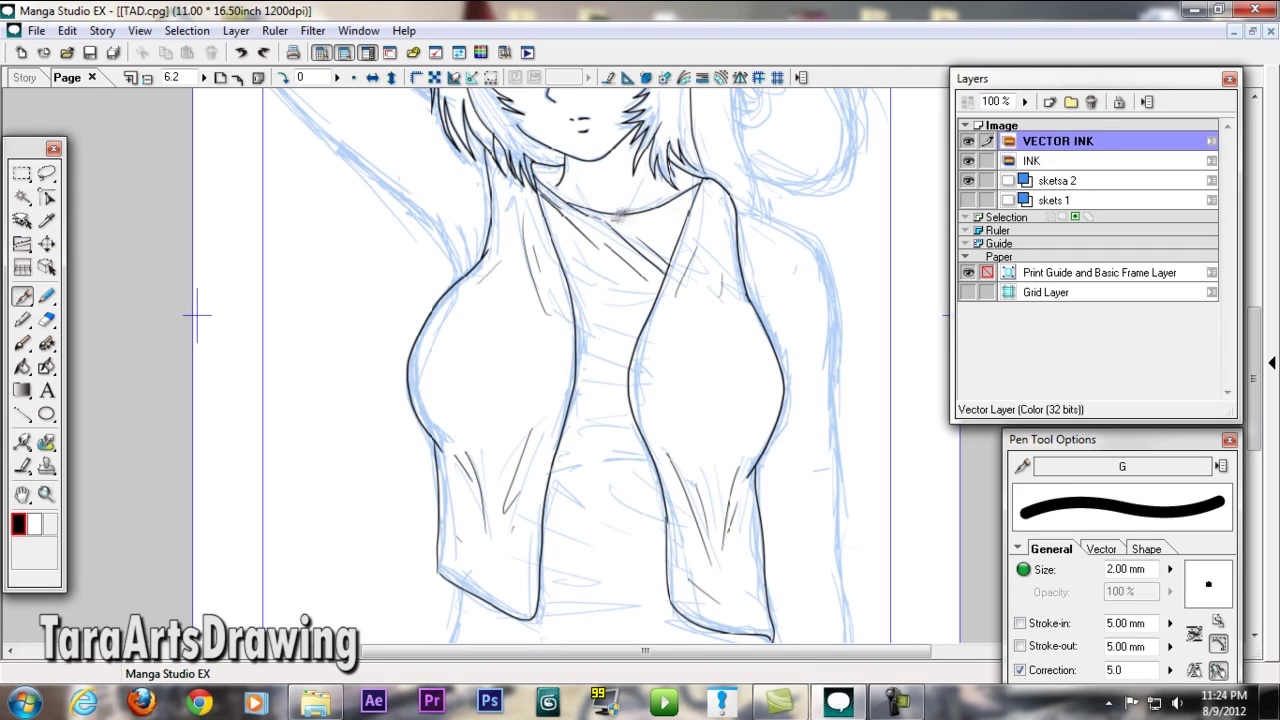
left_click_drag(660, 270, 590, 292)
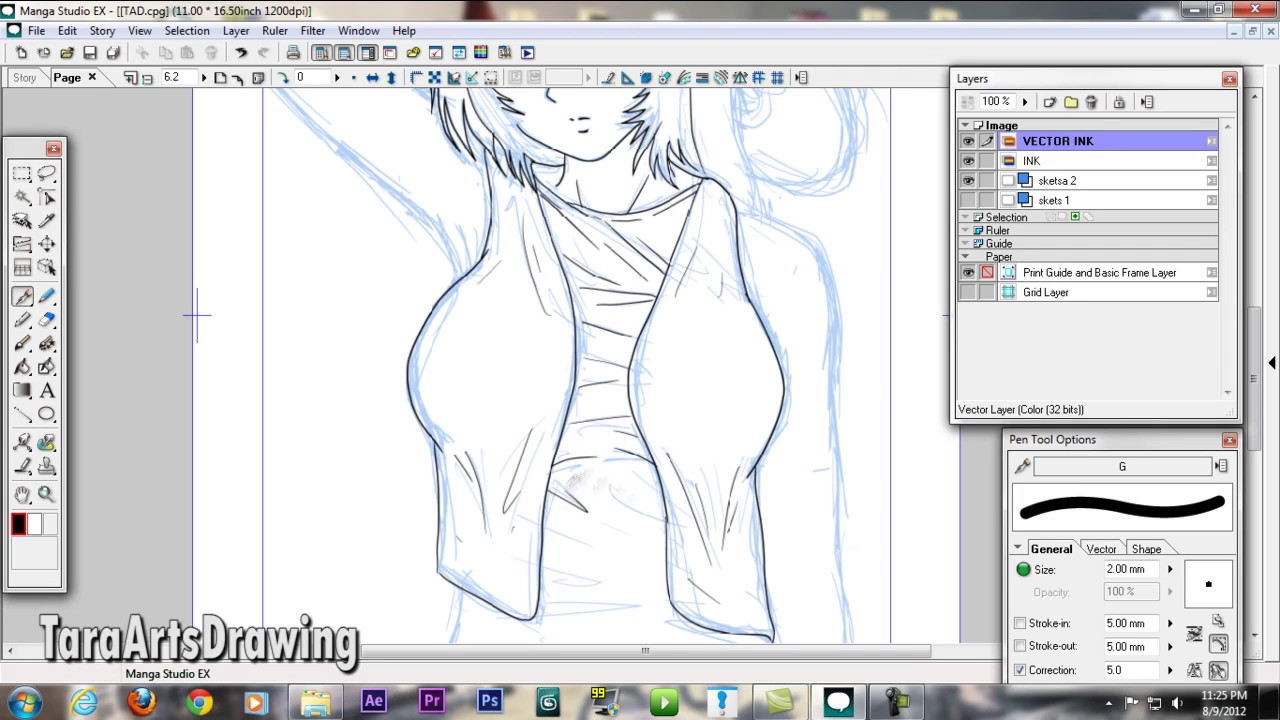
Ink the shirt's bottom hem, side and the folds above the hem.
scroll(416, 614, "down", 1)
left_click_drag(416, 614, 415, 336)
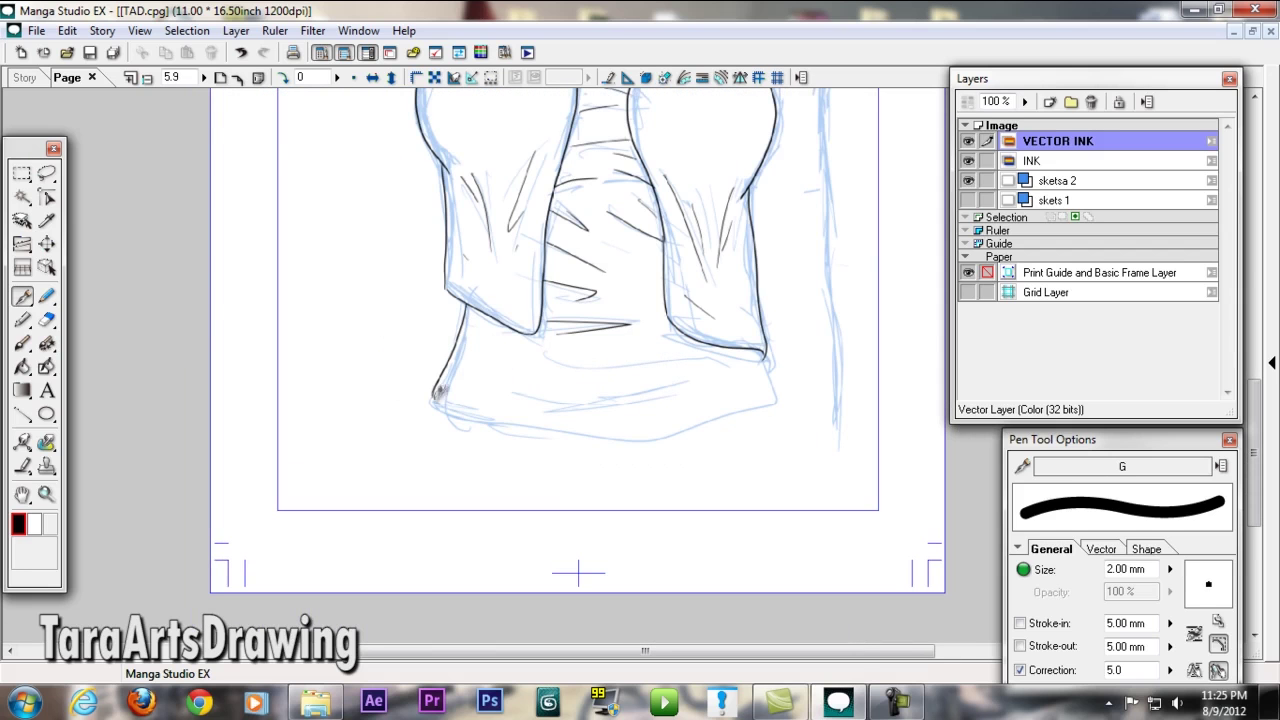
mouse_move(520, 430)
left_mouse_down()
mouse_move(700, 425)
mouse_move(765, 345)
left_mouse_up()
left_click_drag(545, 400, 680, 376)
left_click_drag(562, 358, 686, 356)
scroll(858, 413, "down", 1)
Ink the right shoulder and the outline down the right arm.
left_click_drag(724, 126, 801, 212)
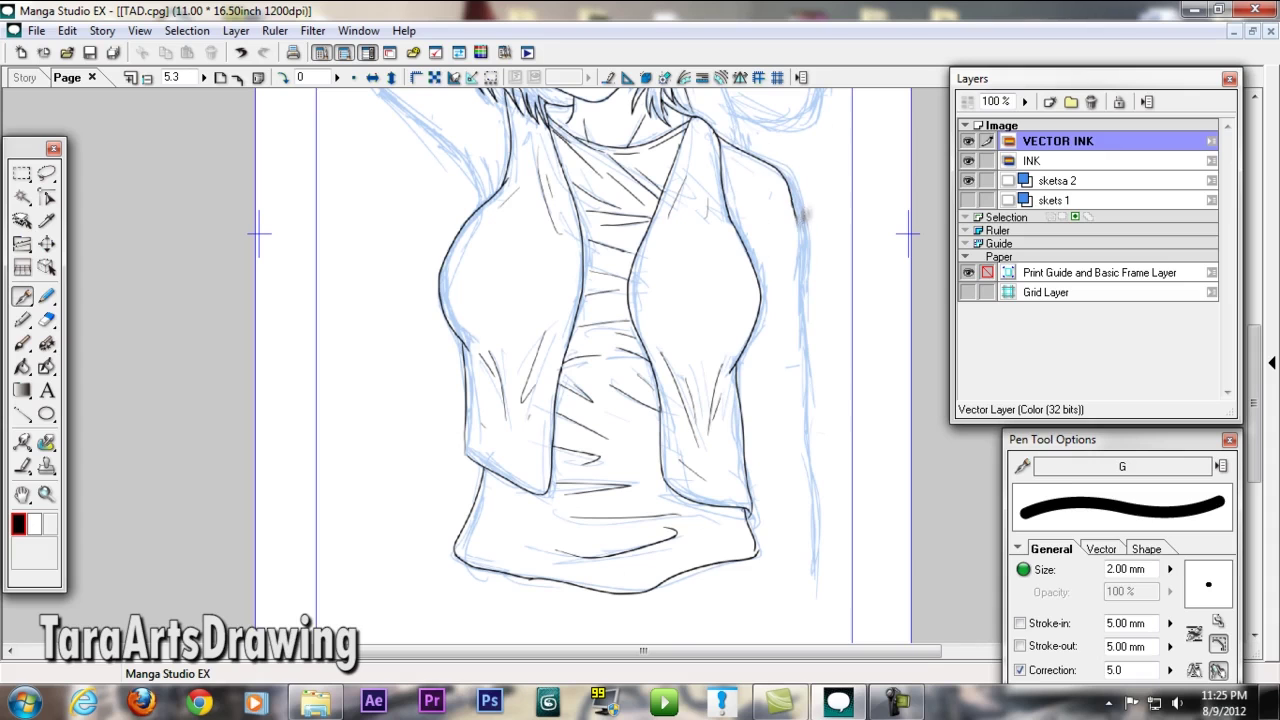
left_click_drag(795, 310, 808, 578)
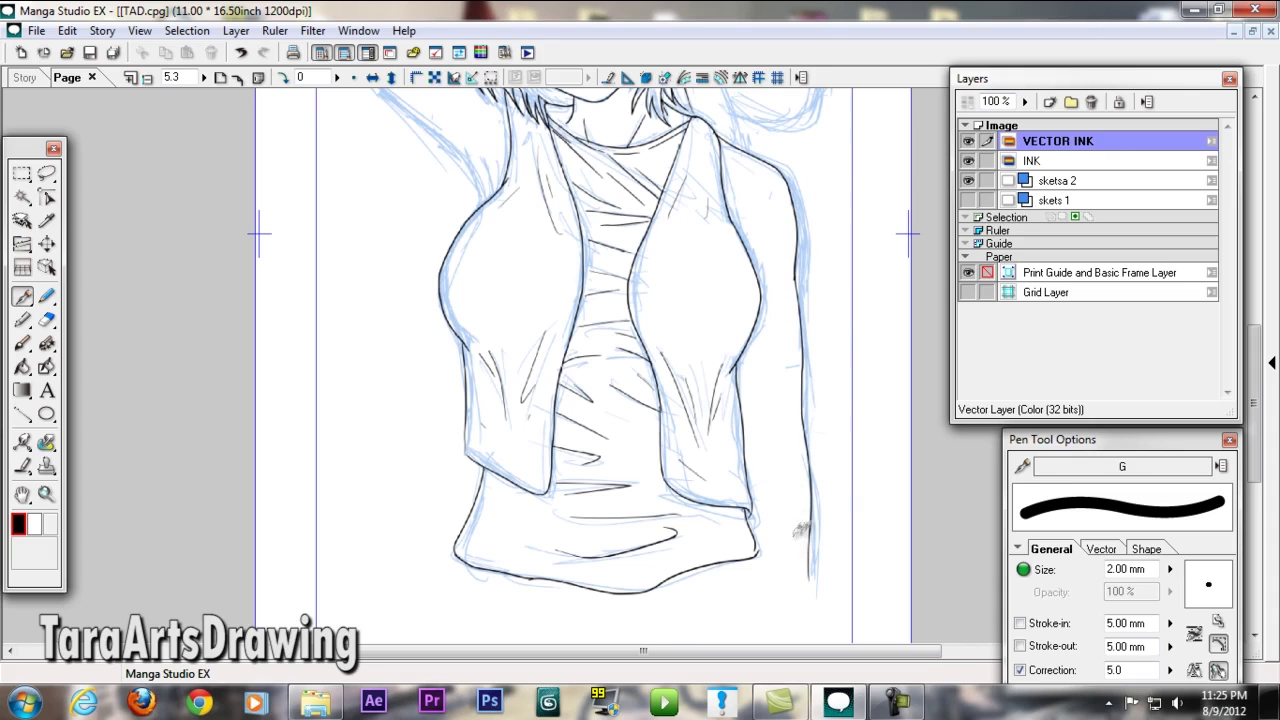
scroll(752, 360, "up", 5)
Ink the raised arm, the top of the head and the hat brim outline.
left_click_drag(347, 224, 437, 296)
mouse_move(272, 222)
left_mouse_down()
mouse_move(370, 354)
mouse_move(483, 465)
left_mouse_up()
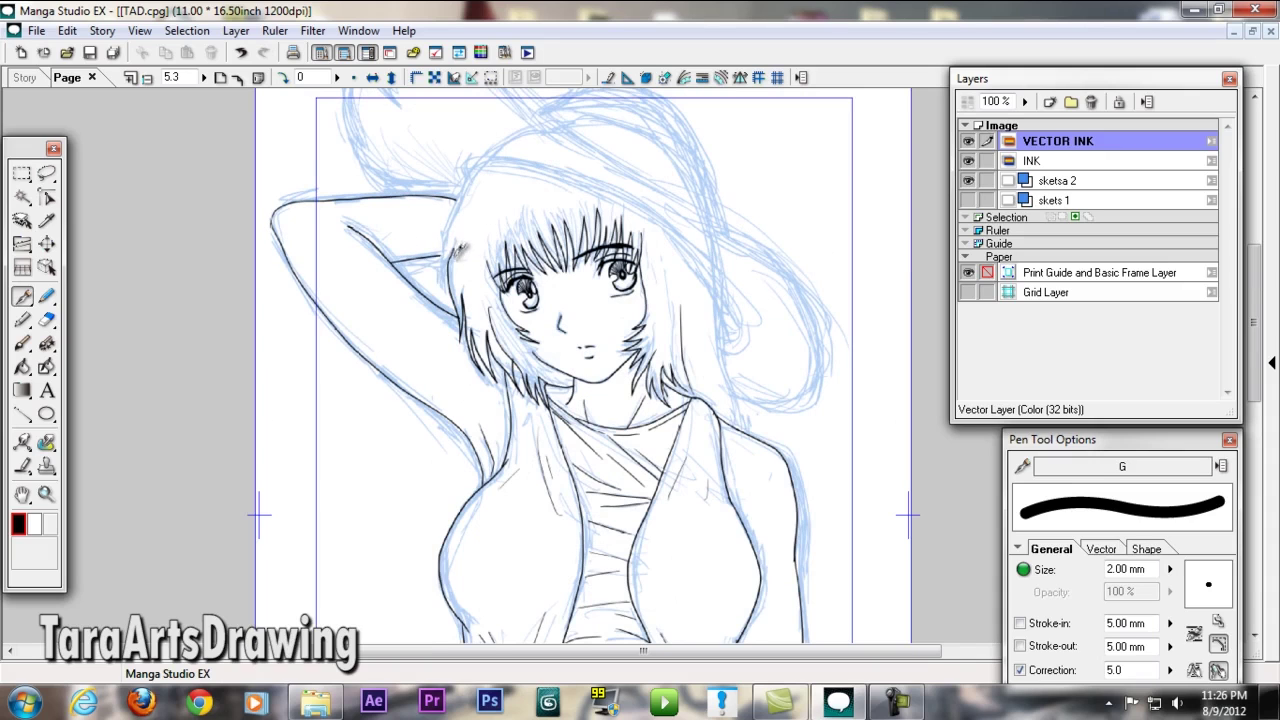
mouse_move(470, 180)
left_mouse_down()
mouse_move(560, 158)
mouse_move(726, 312)
left_mouse_up()
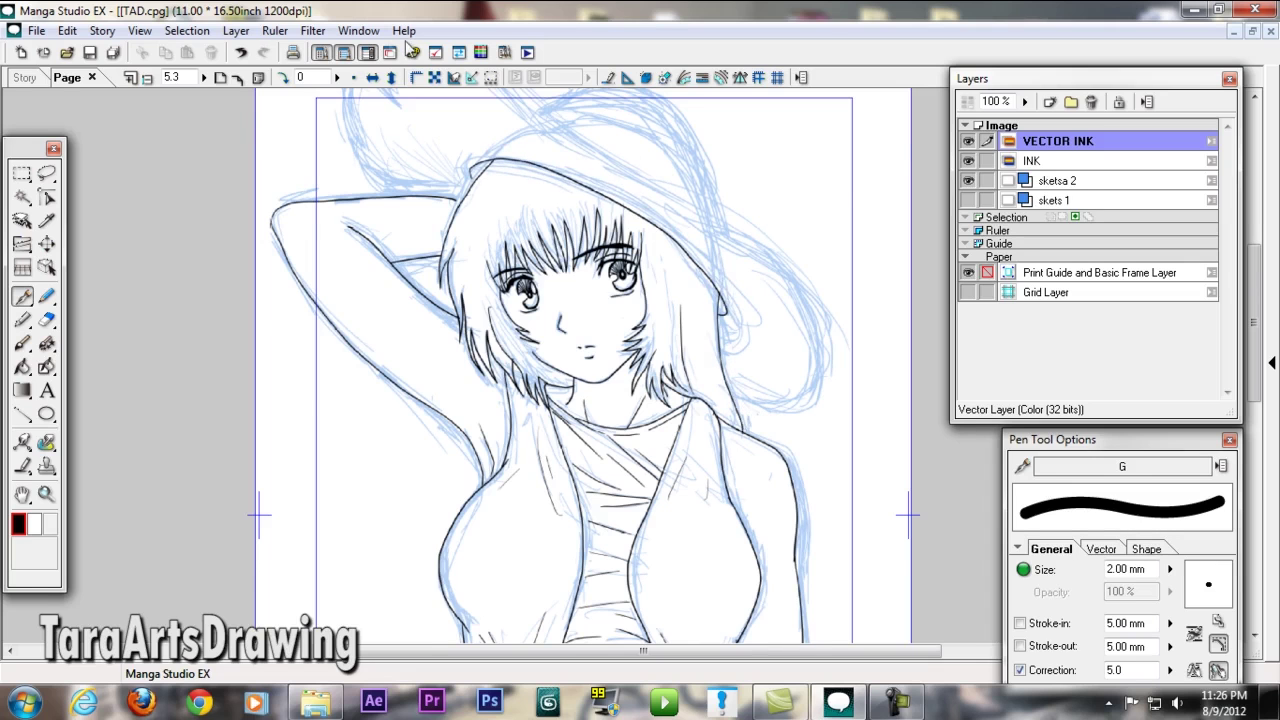
key("ctrl+minus")
left_click_drag(408, 204, 768, 405)
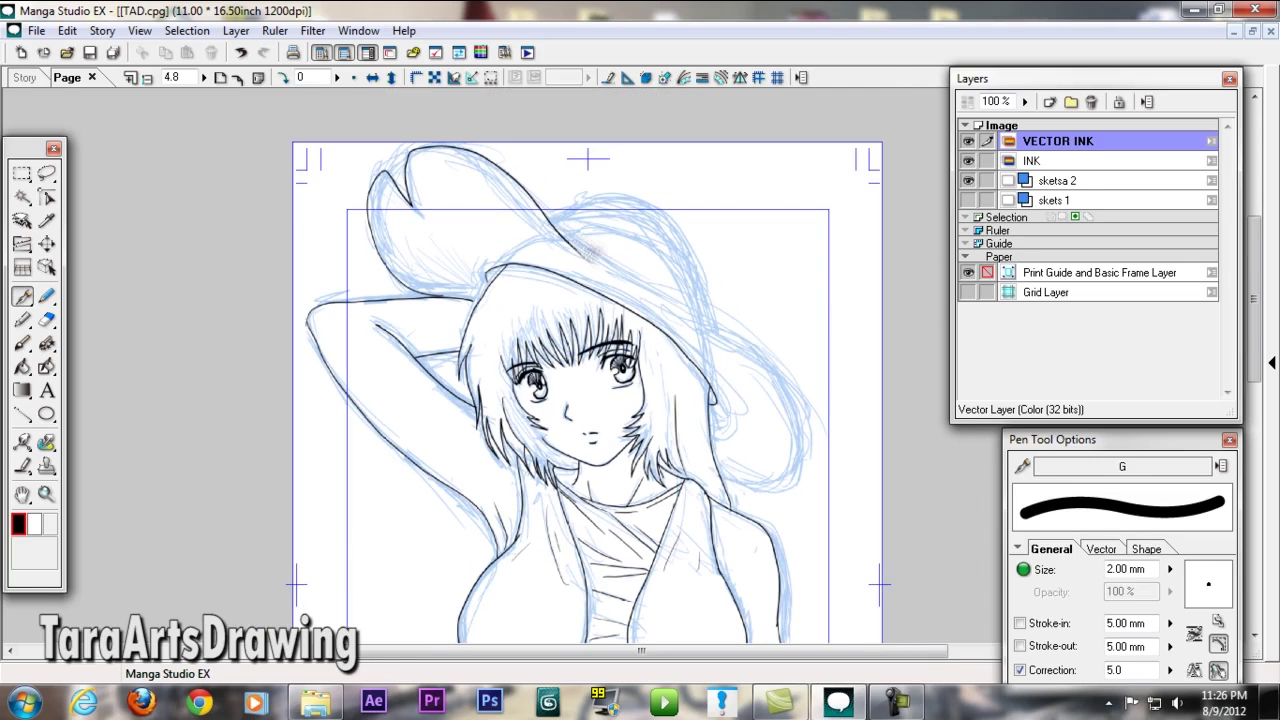
Erase and redraw the right side of the hat brim.
key("e")
left_click(722, 324)
key("p")
left_click_drag(729, 320, 733, 472)
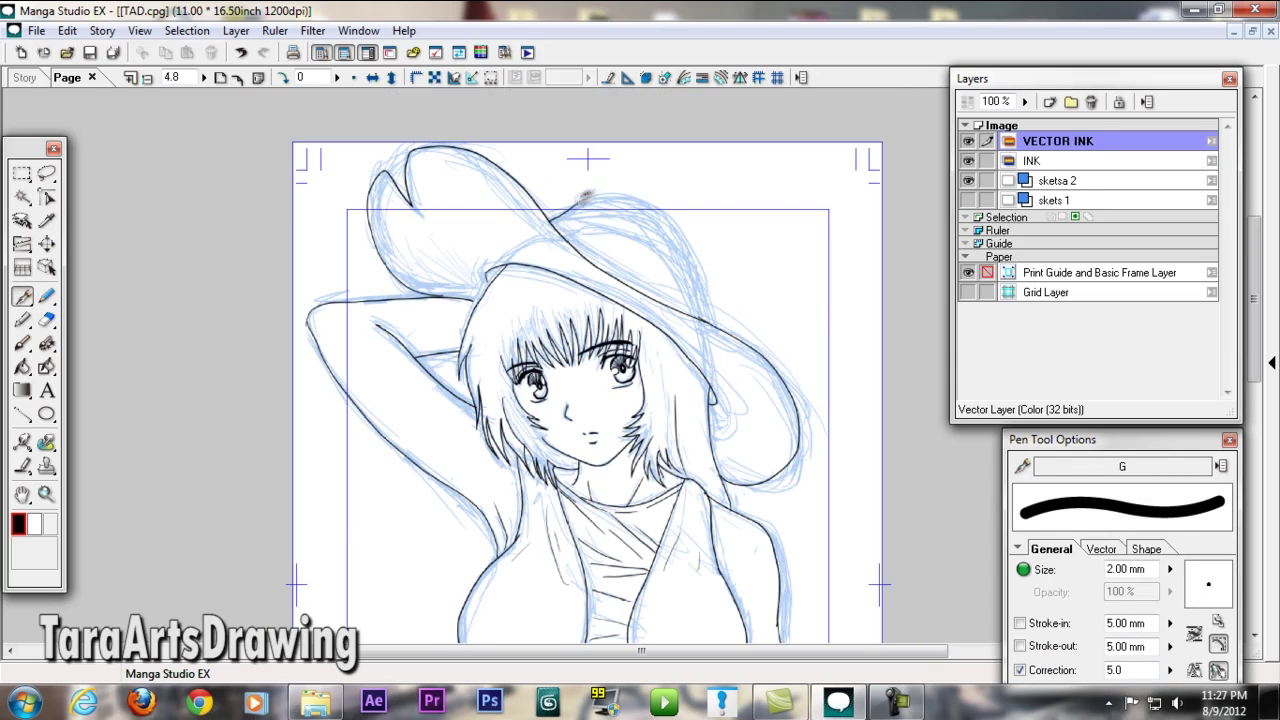
Hide the blue sketch layer to show clean line art, and save.
key("ctrl+minus")
key("ctrl+minus")
left_click(968, 181)
key("ctrl+plus")
key("ctrl+plus")
key("ctrl+plus")
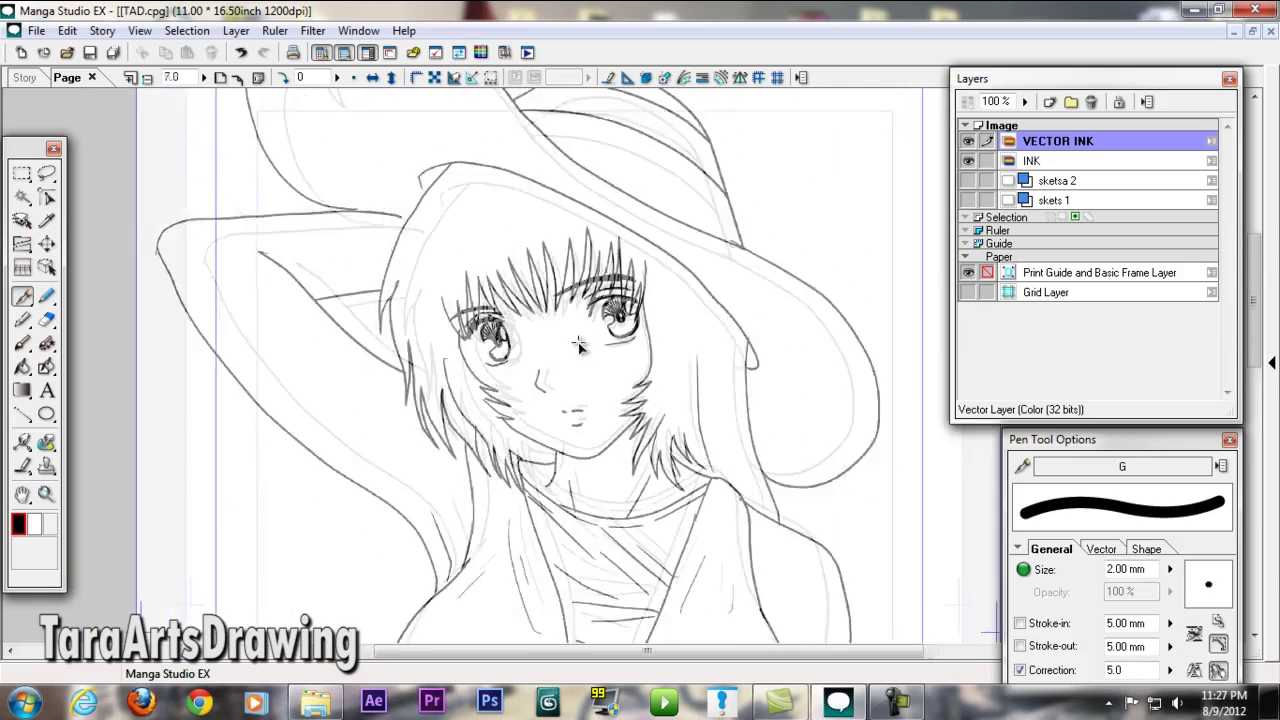
key("ctrl+s")
key("ctrl+minus")
key("ctrl+minus")
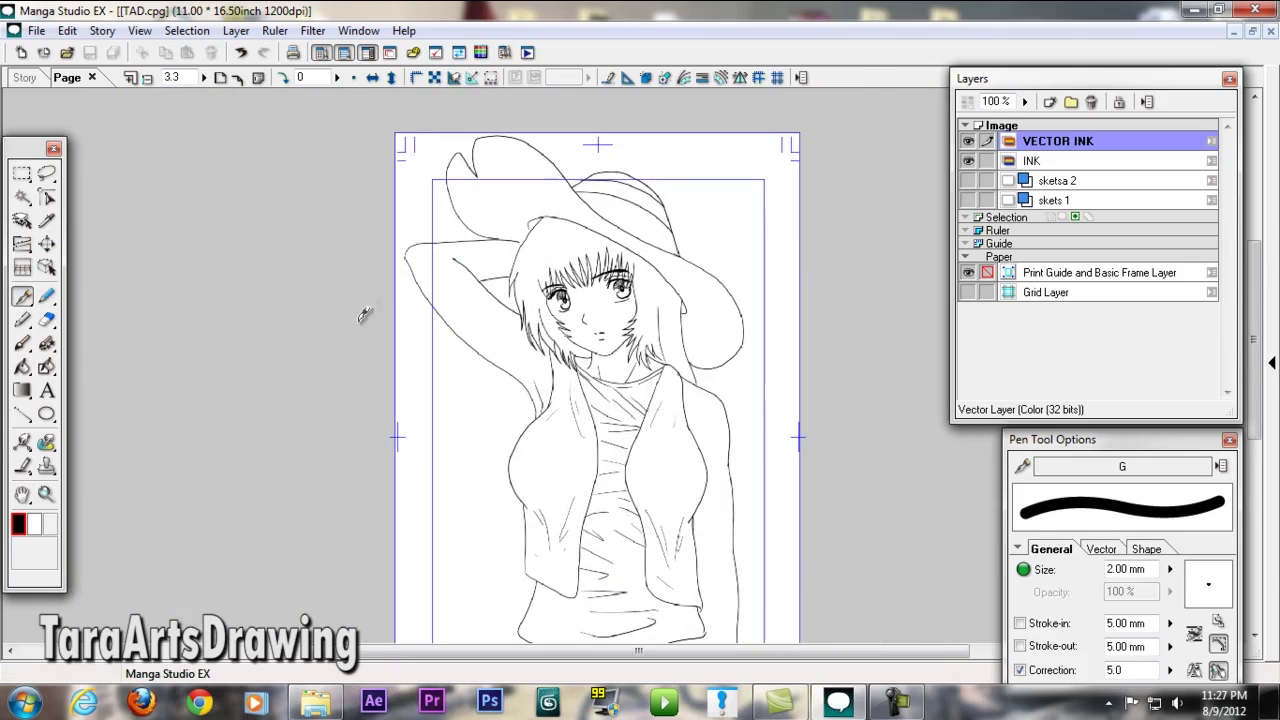
Select the hair area and fill it solid black on the INK layer.
left_click(22, 196)
key("ctrl+plus")
key("ctrl+plus")
left_click(560, 200)
left_click(1032, 161)
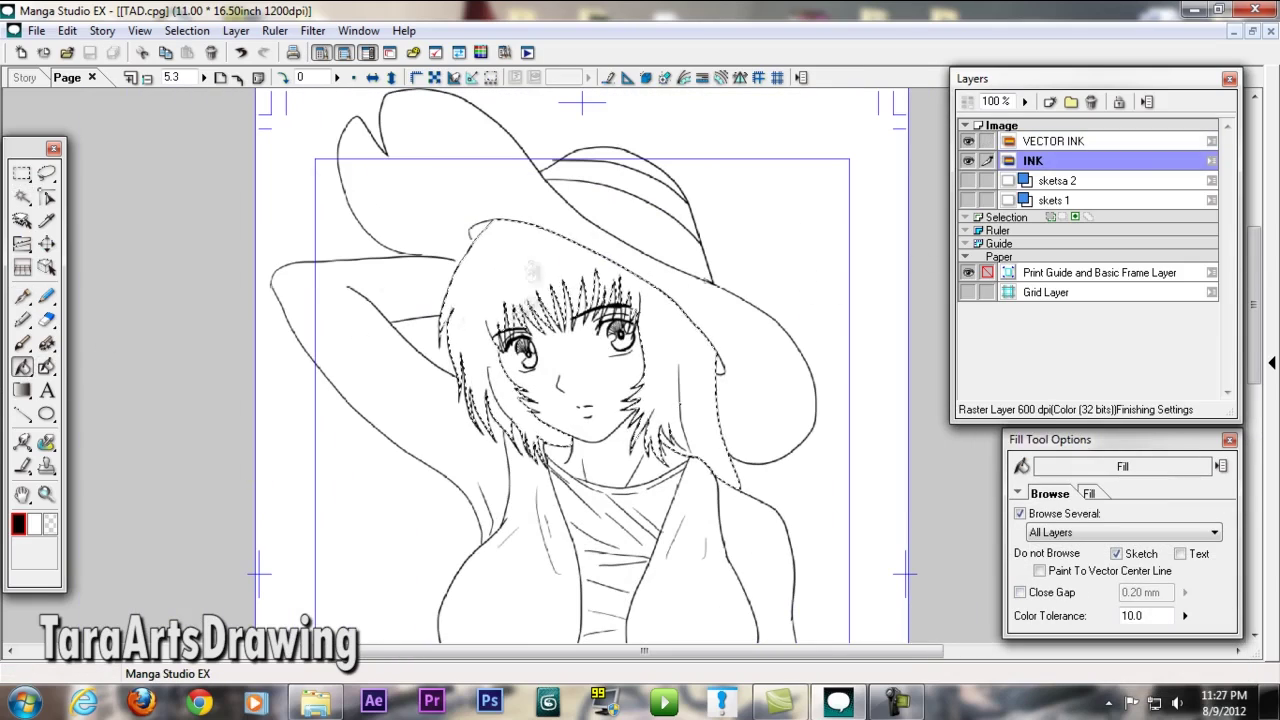
left_click(22, 367)
left_click(360, 325)
key("ctrl+minus")
key("w")
Clear the selection, switch layers and zoom in closely on the face.
left_click(1058, 141)
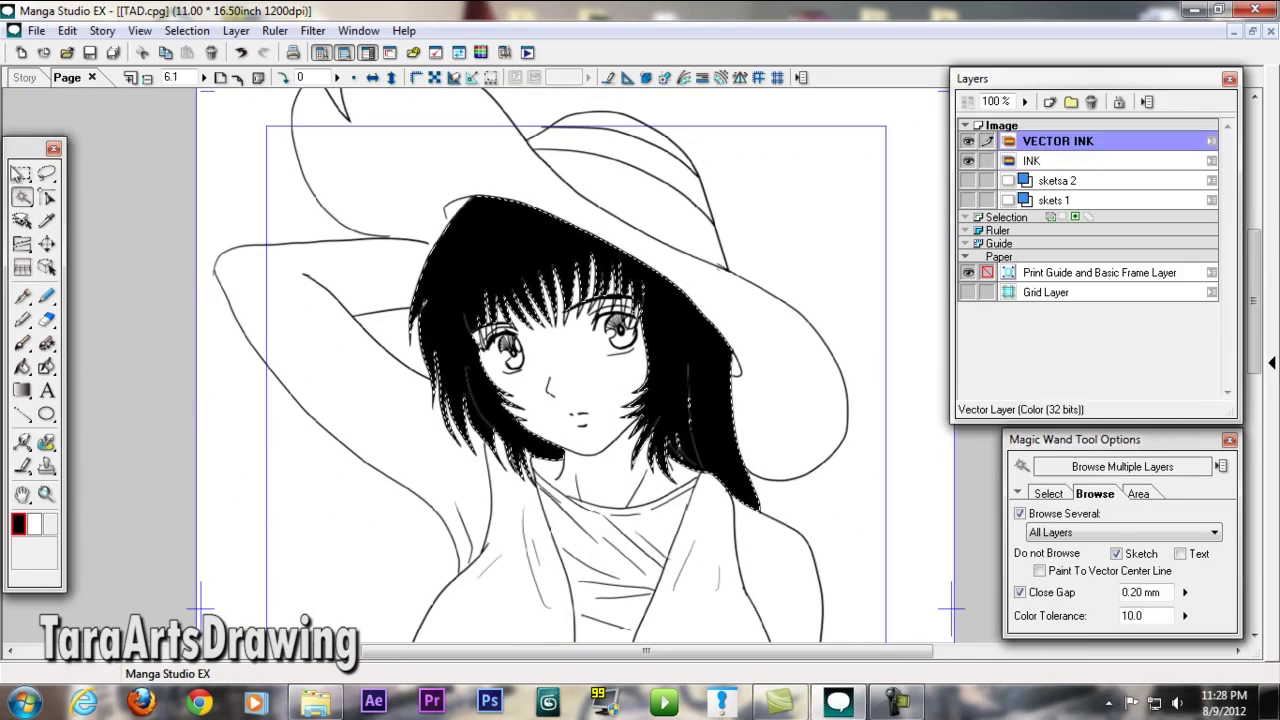
key("m")
key("ctrl+plus")
left_click(1032, 161)
key("p")
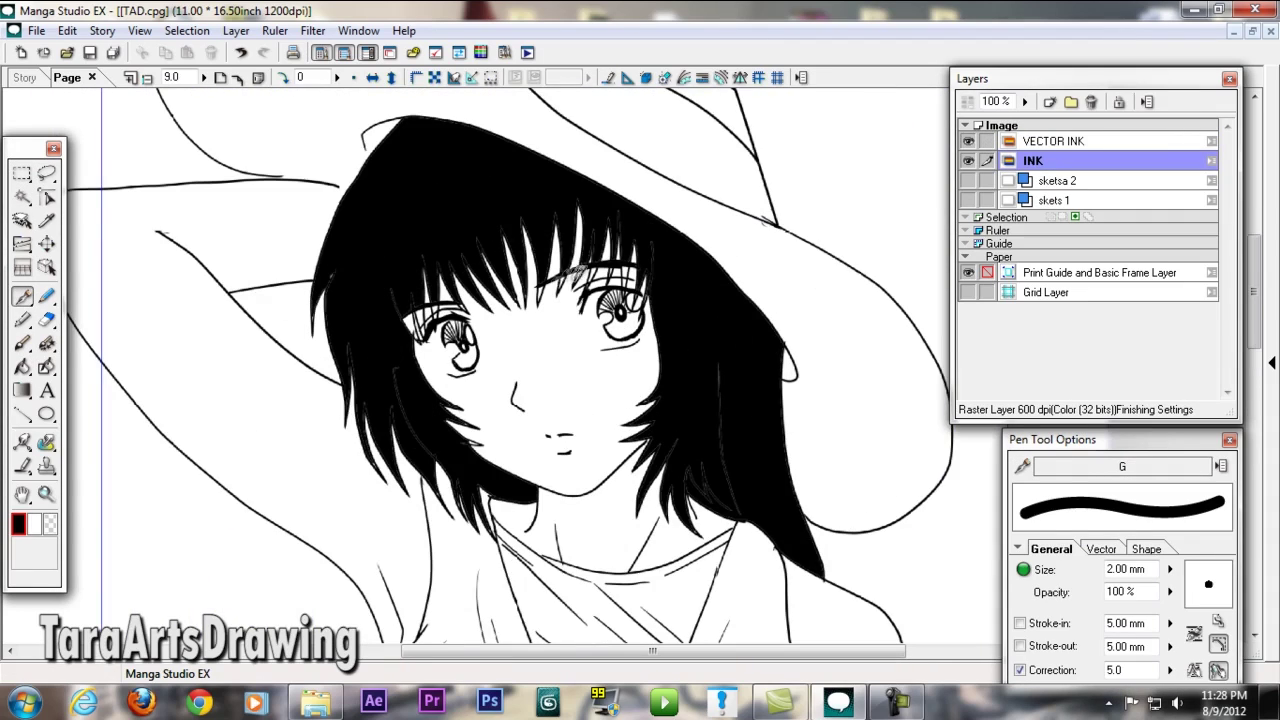
key("ctrl+plus")
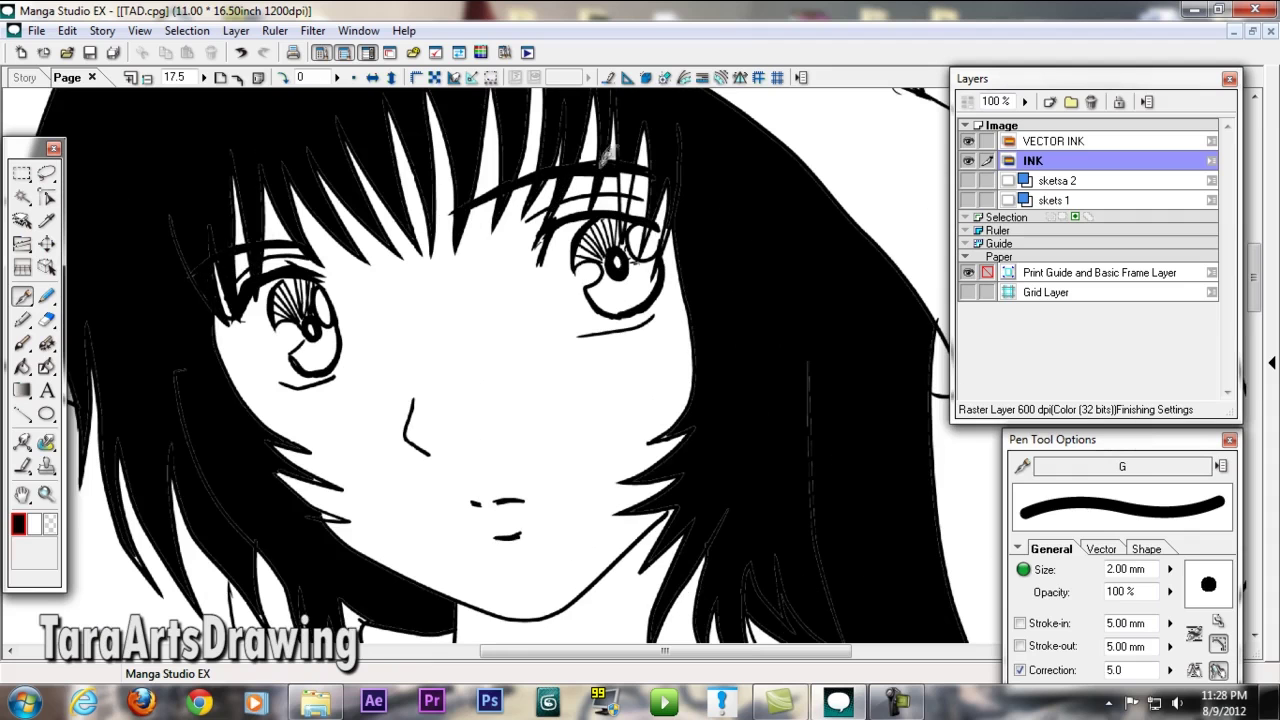
Use the Magic Wand to select the area around the figure's outline.
scroll(675, 217, "down", 2)
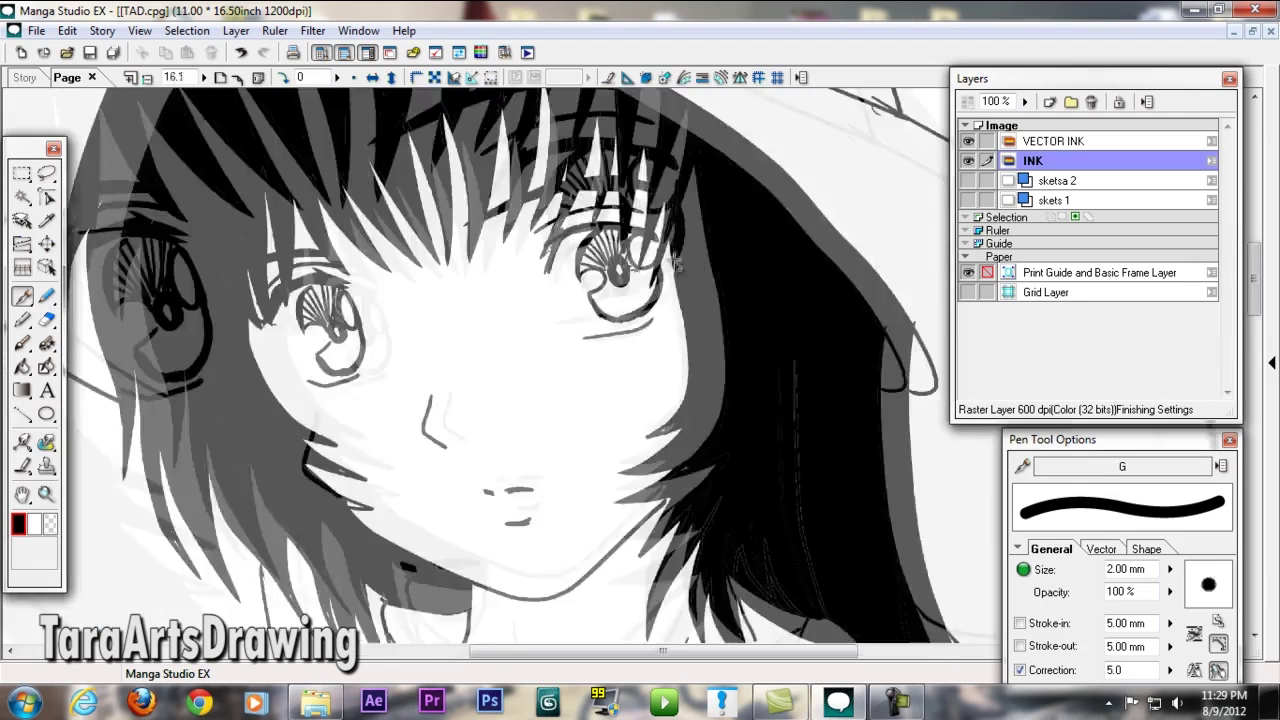
scroll(675, 217, "down", 2)
scroll(643, 312, "up", 3)
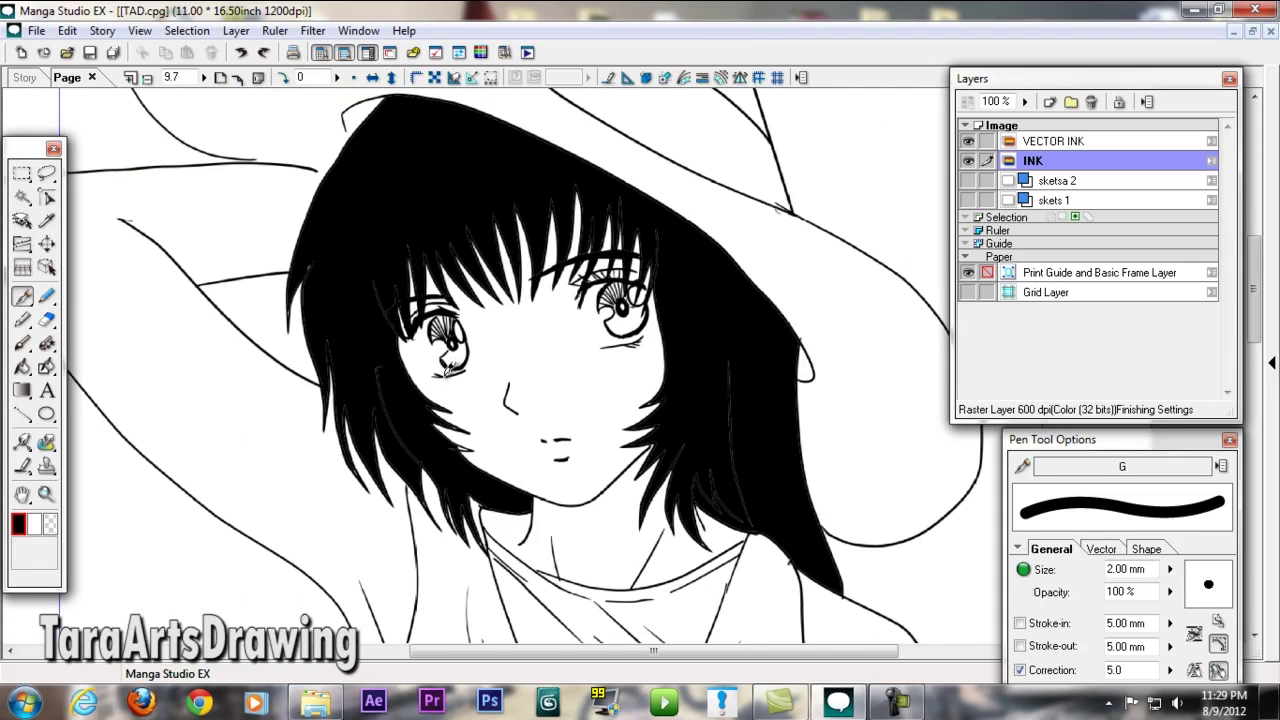
scroll(441, 299, "down", 2)
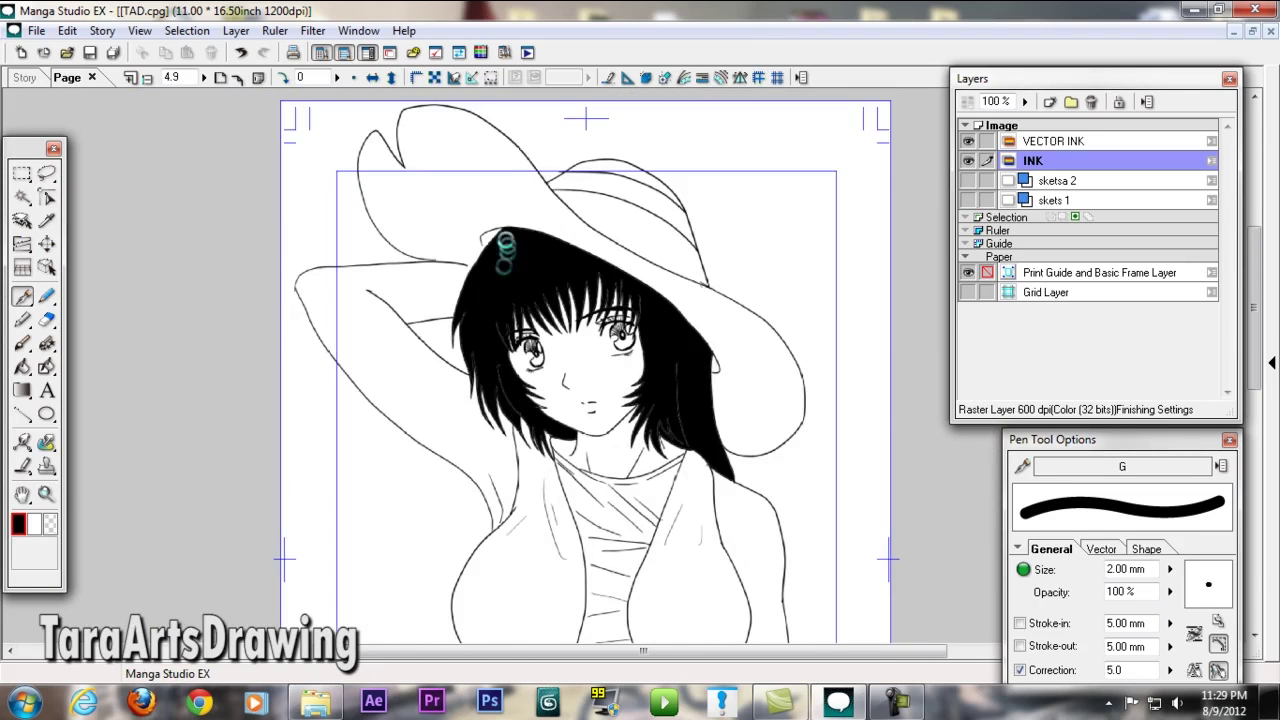
key("w")
key("g")
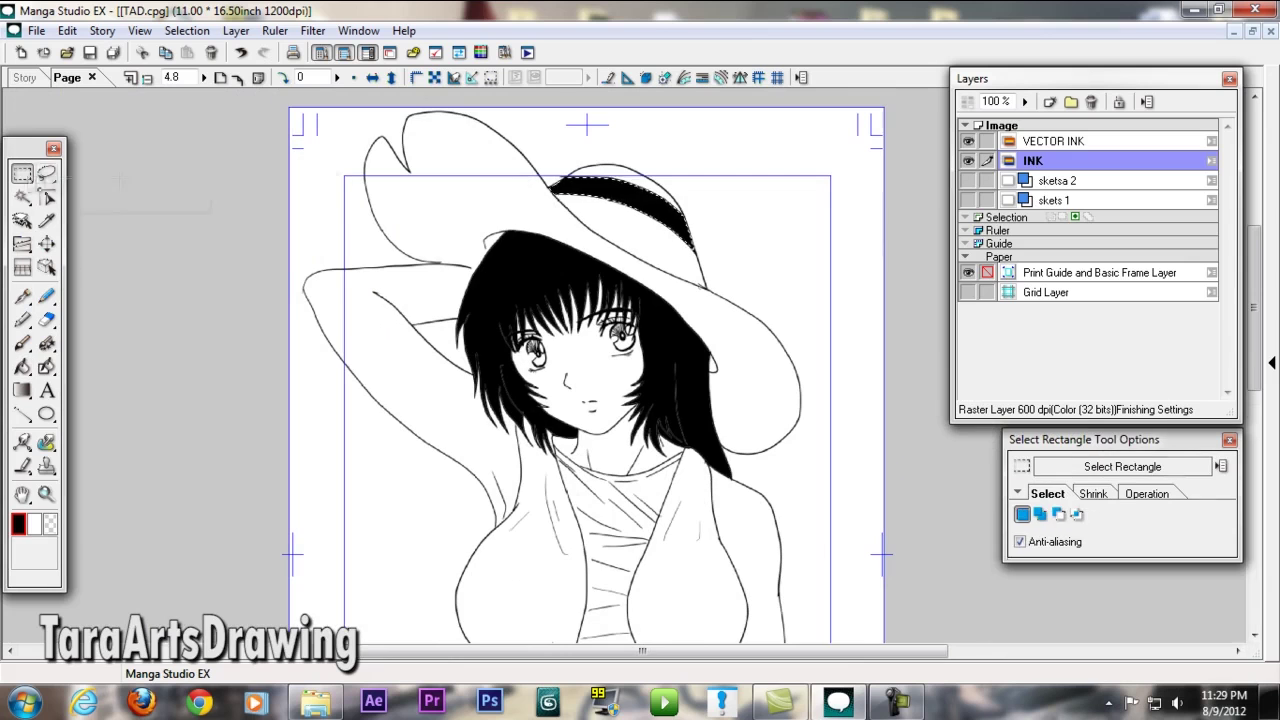
key("m")
scroll(492, 316, "down", 1)
scroll(492, 316, "up", 1)
key("w")
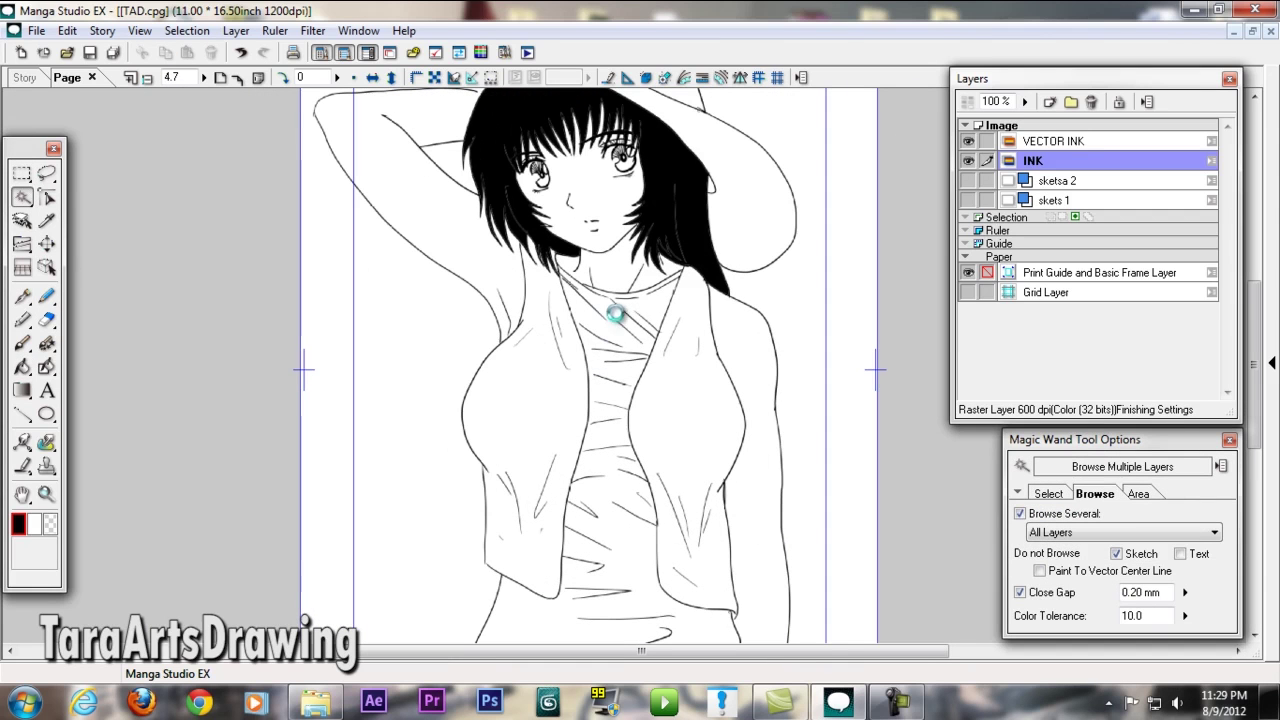
left_click(593, 364)
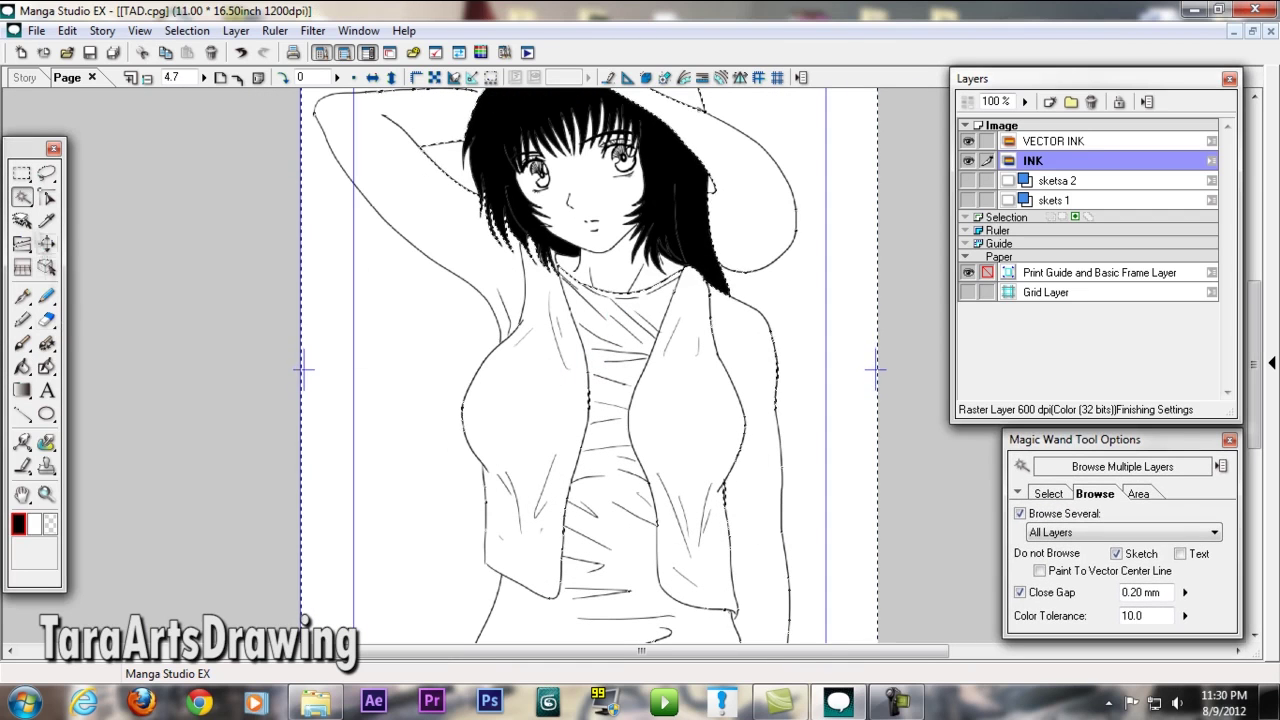
Clear the selection and set the Magic Wand's Close Gap to 0.40 mm.
key("m")
scroll(329, 373, "up", 2)
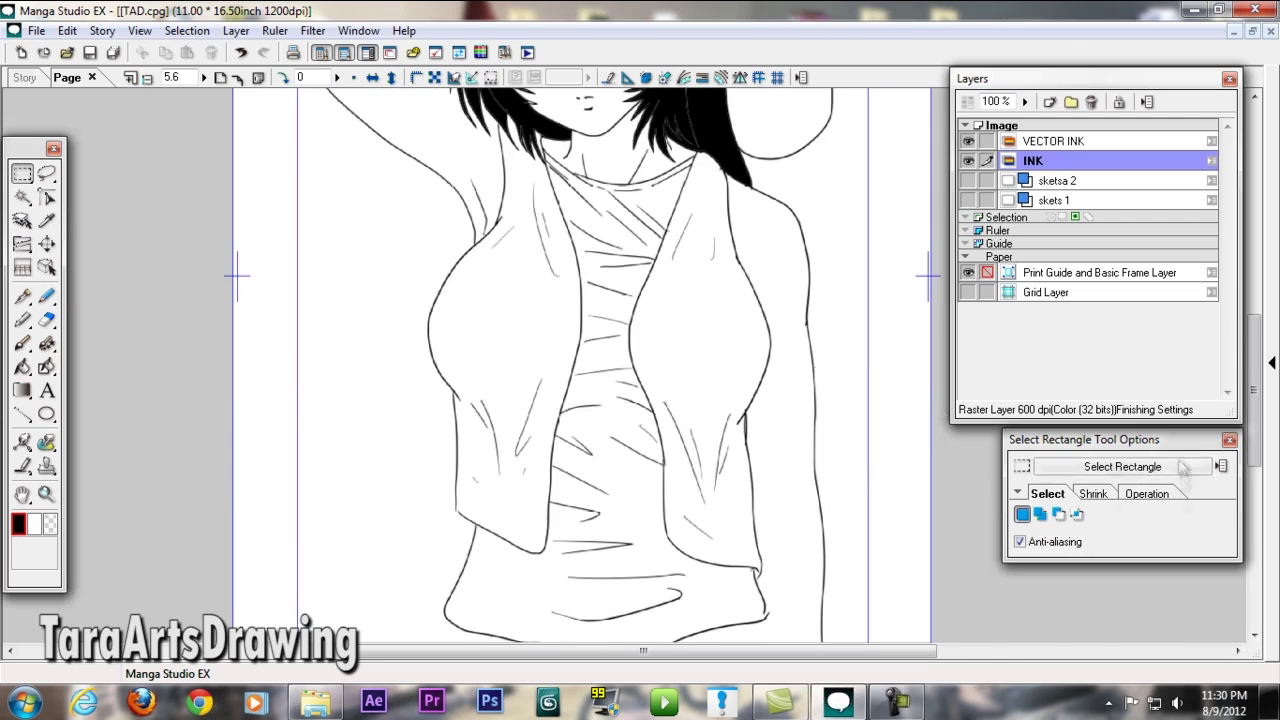
key("w")
left_click_drag(1185, 592, 1198, 565)
scroll(623, 373, "down", 1)
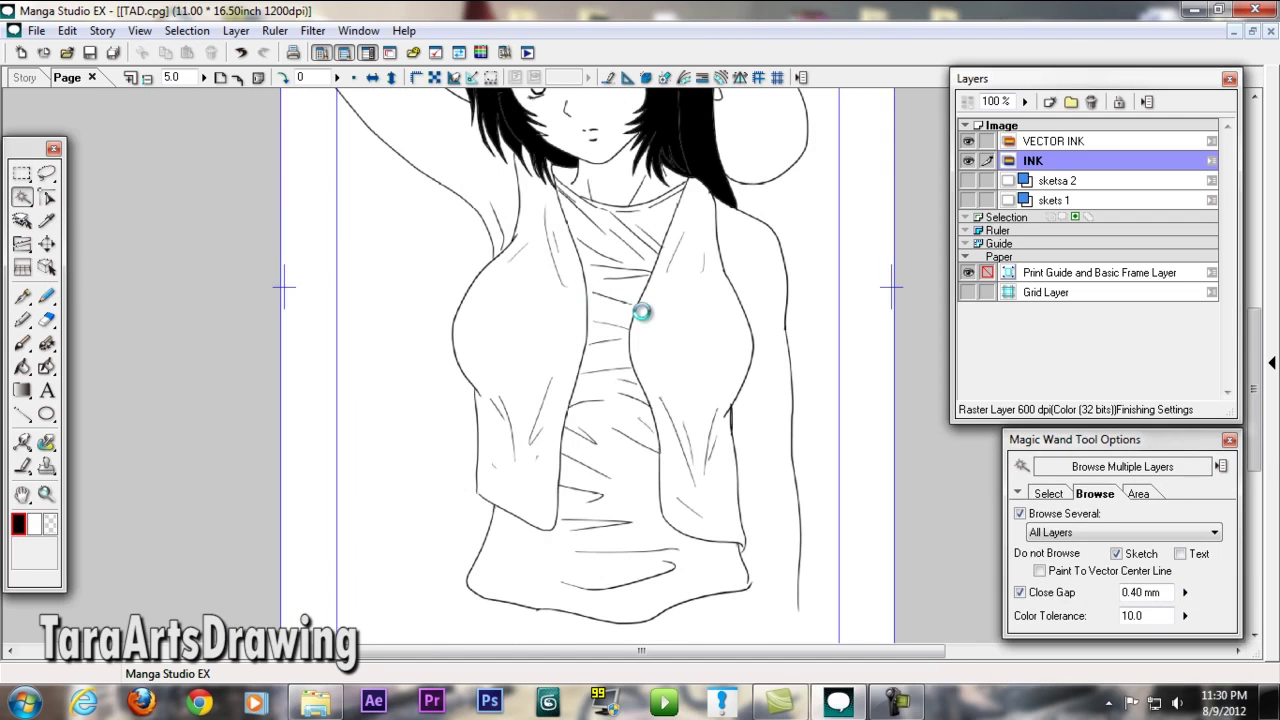
On the VECTOR INK layer, Magic Wand-select the vest halves and bring up the Materials library.
key("m")
scroll(474, 349, "up", 3)
key("p")
left_click(1052, 141)
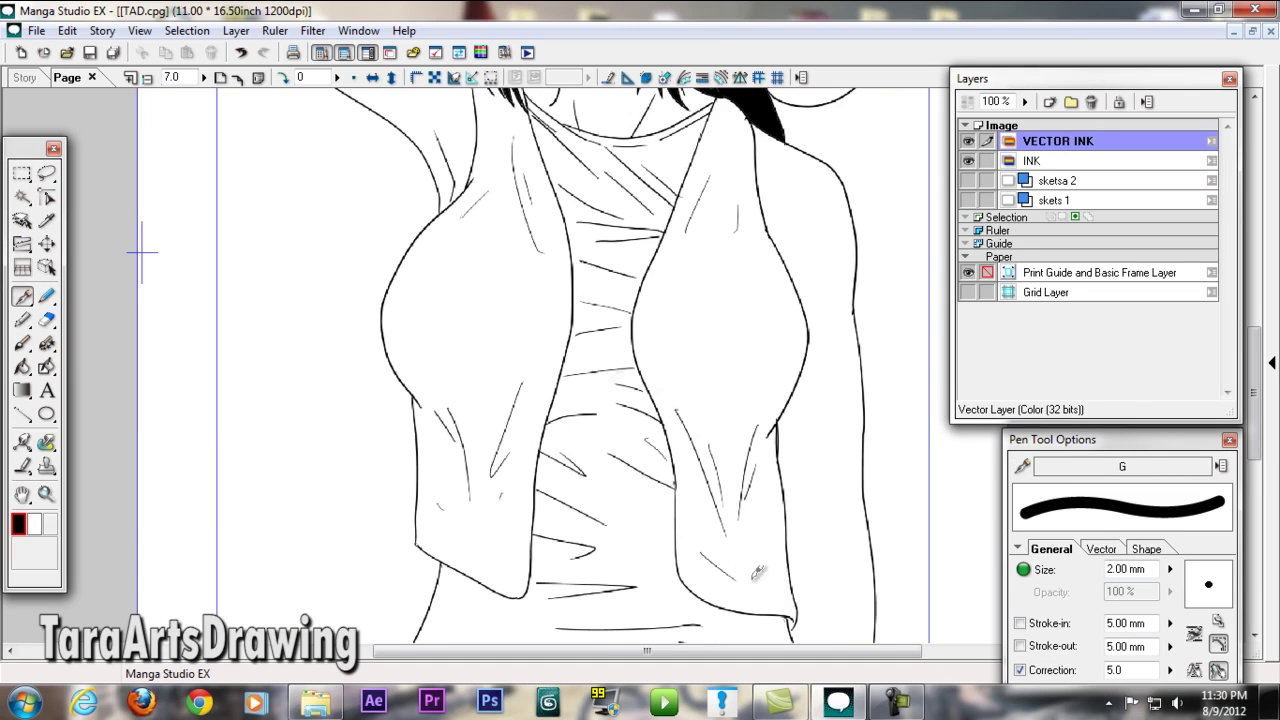
scroll(802, 600, "up", 5)
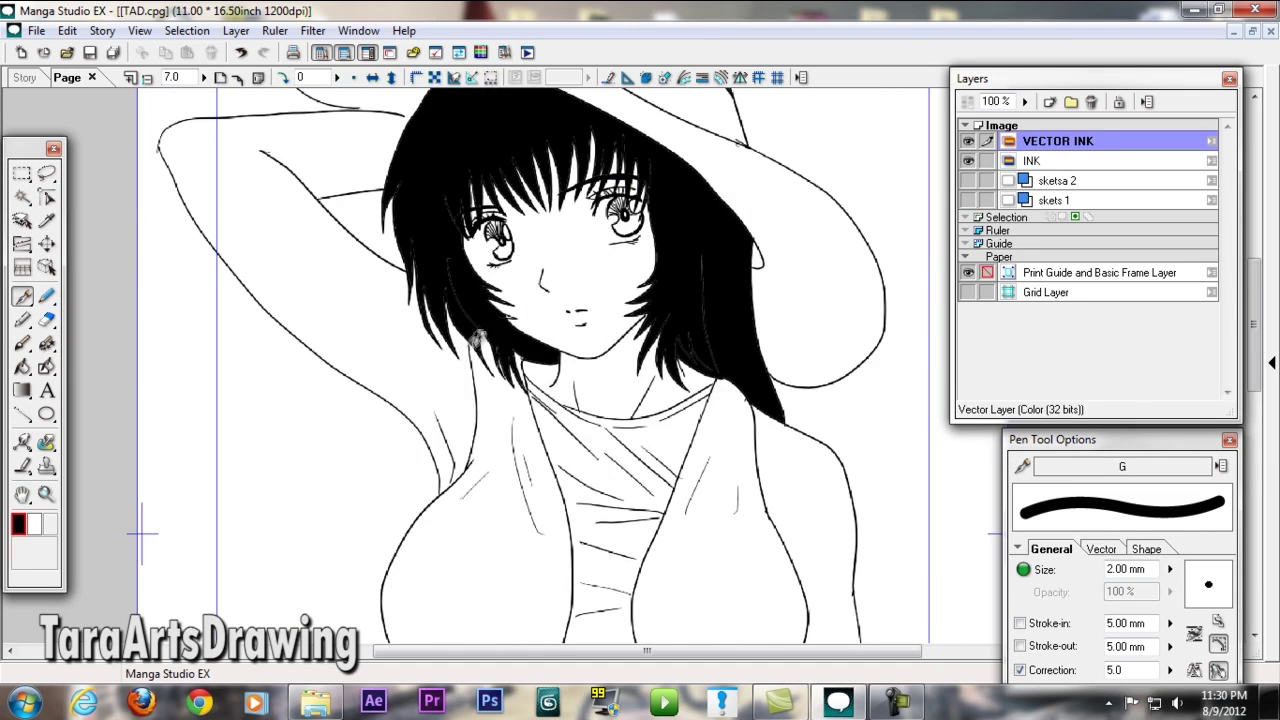
scroll(472, 330, "down", 5)
key("w")
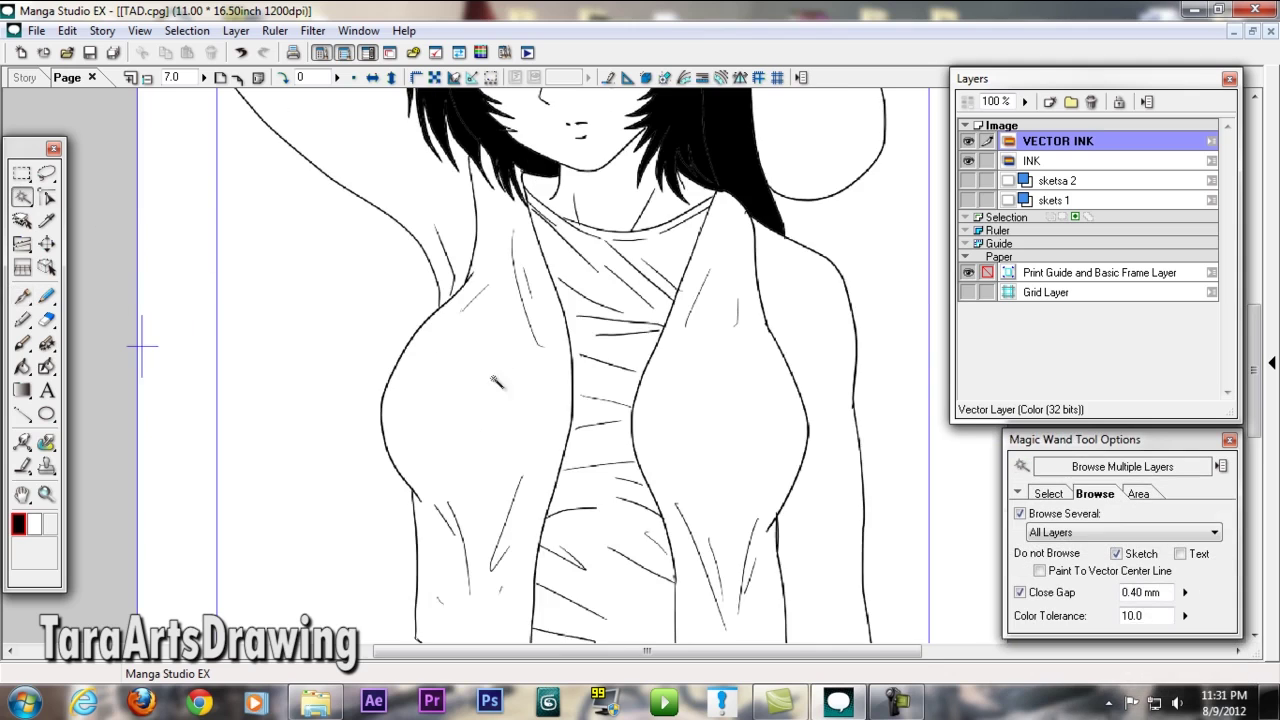
left_click(622, 375)
scroll(758, 397, "down", 2)
key("Tab")
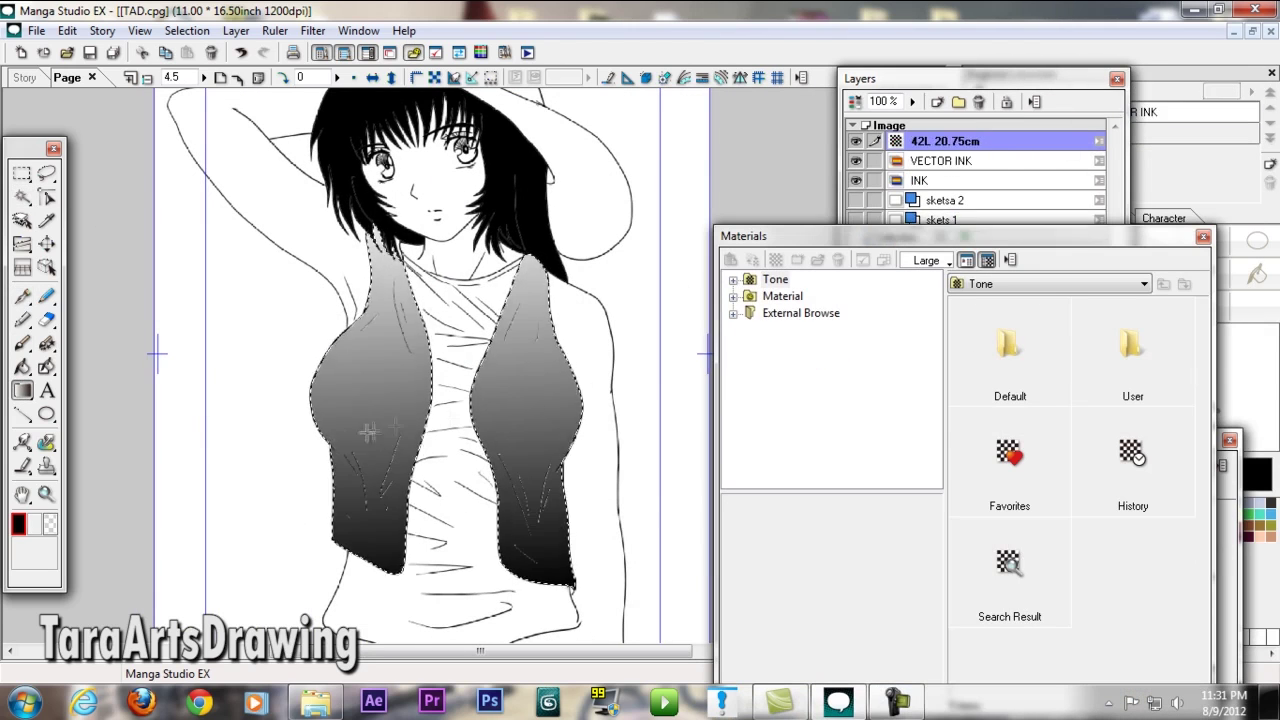
Try a light-to-dark gradient fill on the vest, then undo it.
left_click(920, 160)
left_click_drag(430, 250, 430, 575)
key("ctrl+z")
Browse Tone > Default > 1 Dot, previewing the 27.5L 20% and 10% dot tones.
left_click(733, 279)
left_click(798, 296)
left_click(770, 313)
left_click(835, 330)
double_click(846, 279)
left_click(863, 380)
left_click(1132, 450)
left_click(1132, 345)
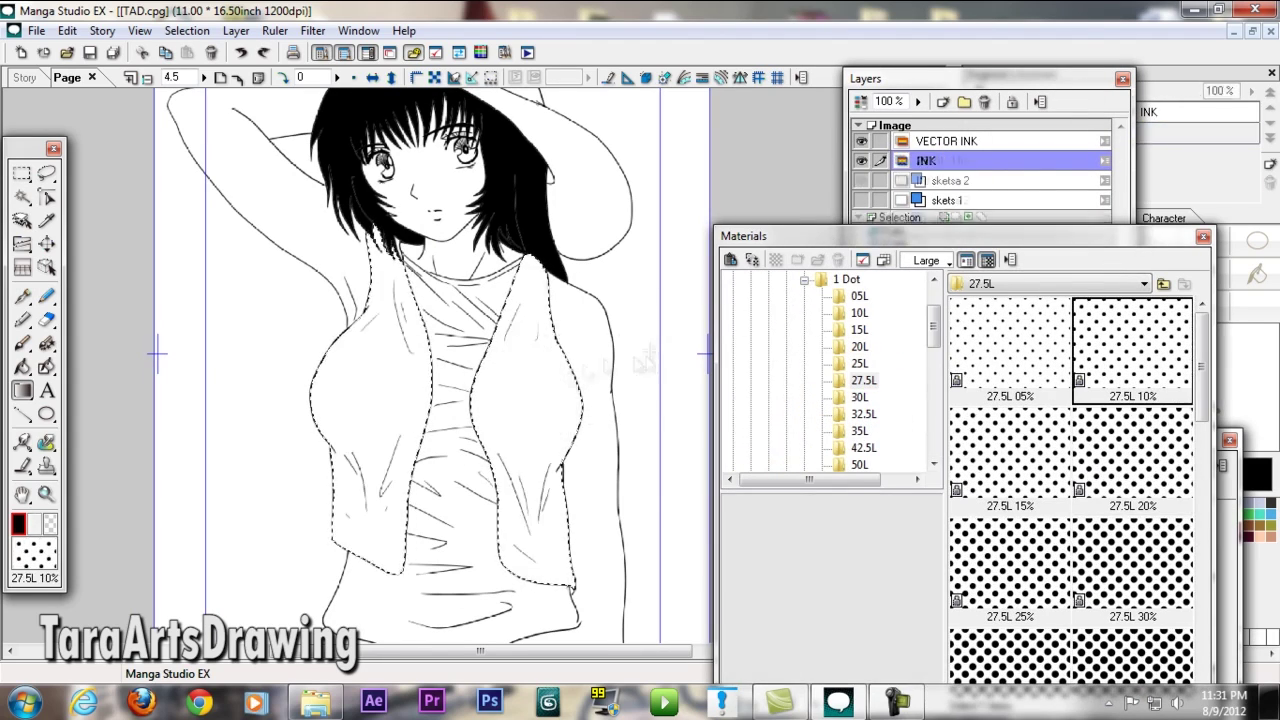
left_click(805, 279)
Apply the 7 Noise 30% 40% tone to the vest and close Materials.
left_click(804, 431)
left_click(1132, 345)
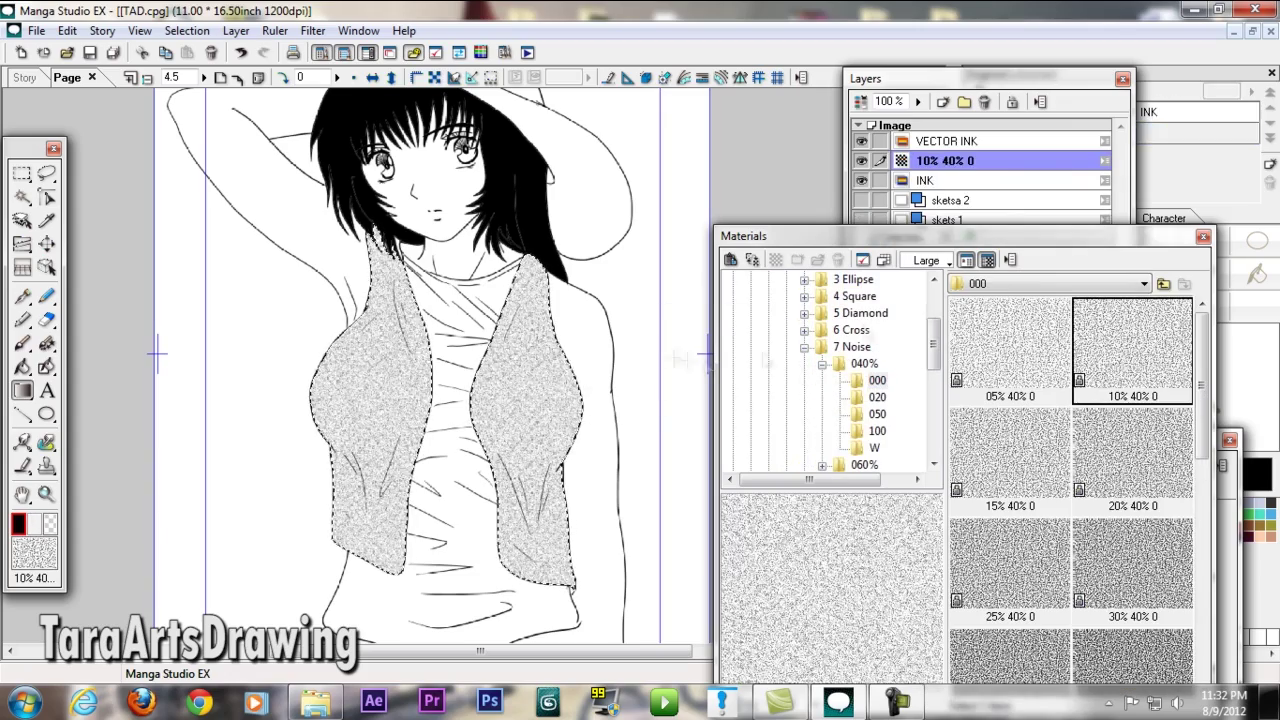
left_click(1132, 570)
left_click_drag(800, 236, 765, 145)
key("F7")
key("ctrl+minus")
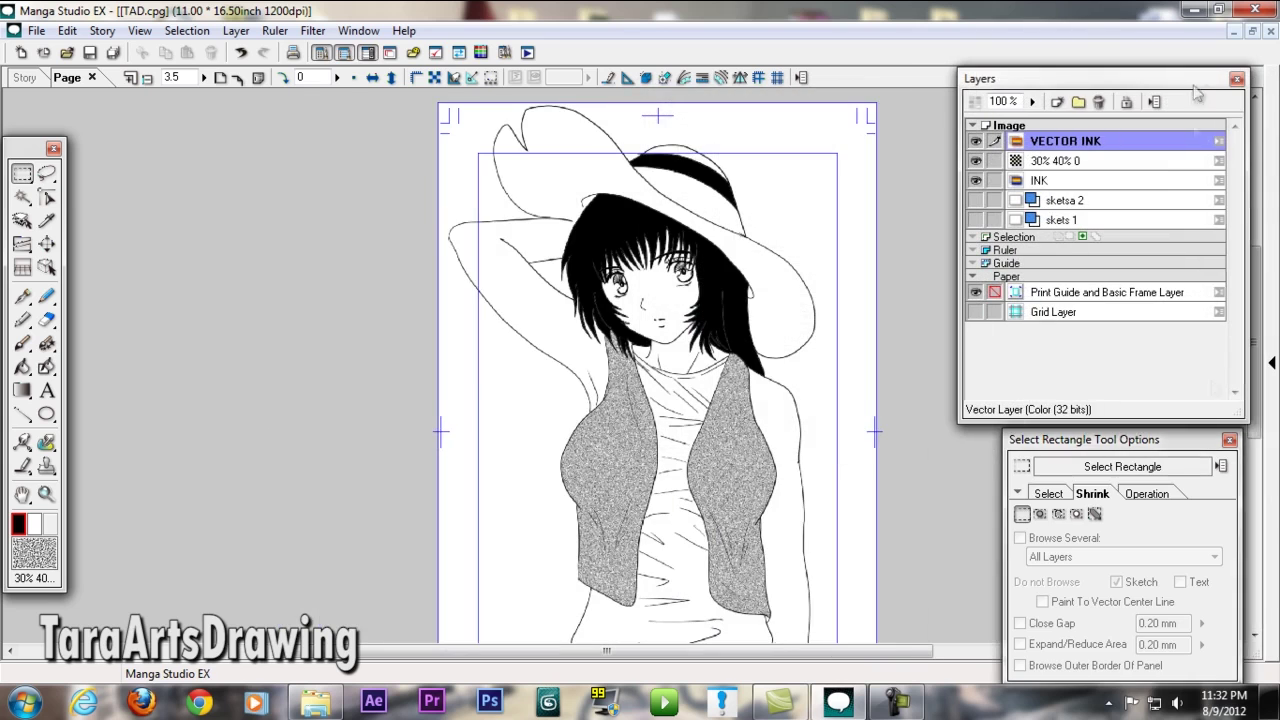
With the Thicken tool, thicken the raised arm's outline.
key("y")
key("ctrl+minus")
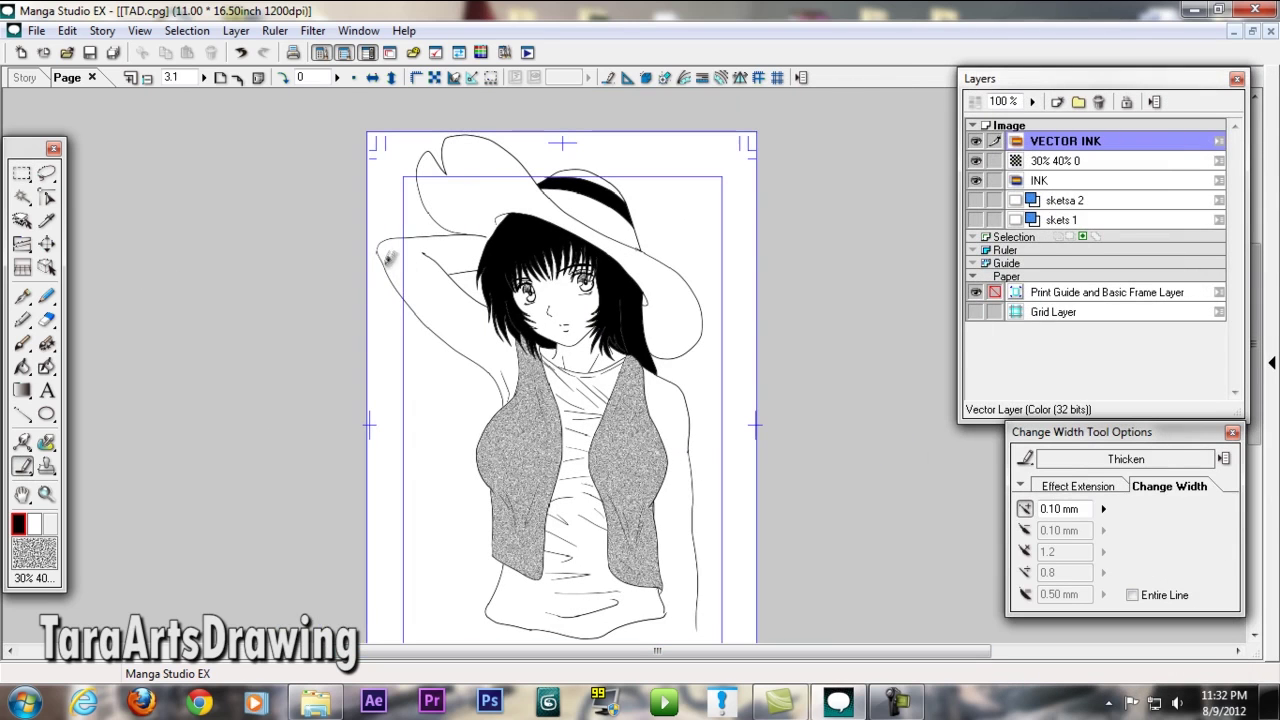
left_click_drag(432, 310, 500, 405)
mouse_move(423, 262)
left_mouse_down()
mouse_move(457, 300)
mouse_move(486, 386)
left_mouse_up()
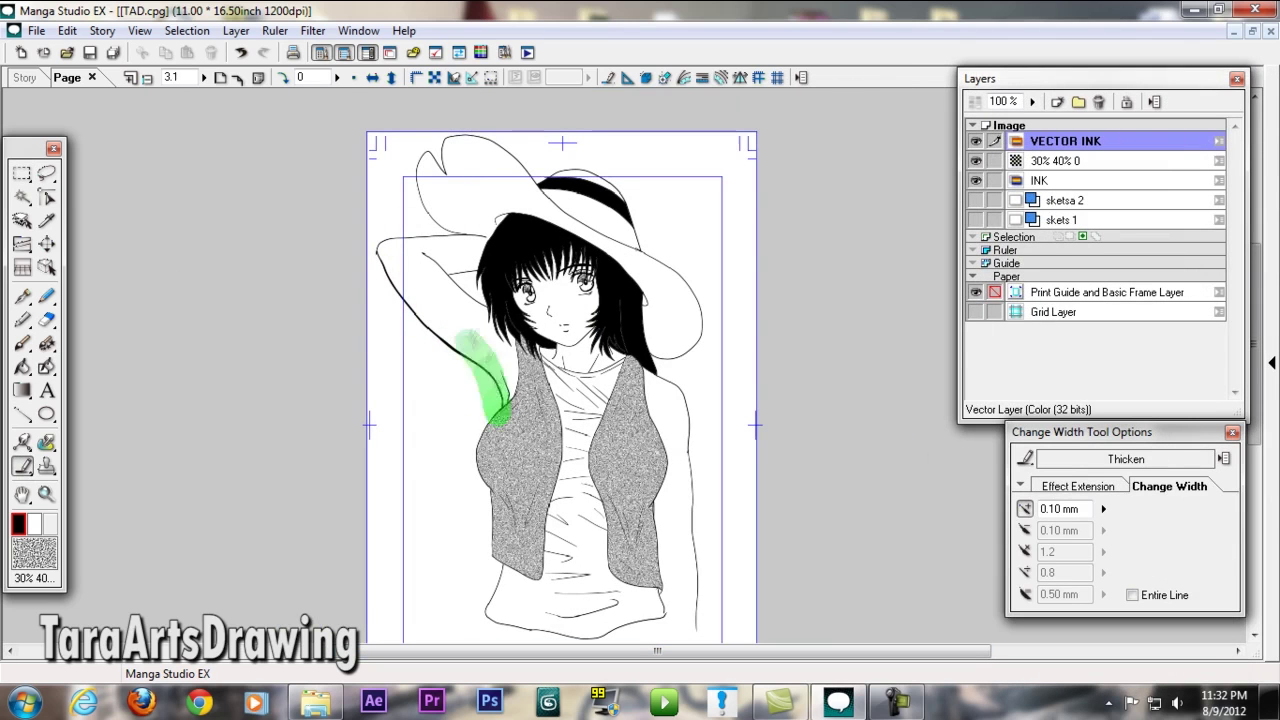
mouse_move(430, 250)
left_mouse_down()
mouse_move(500, 330)
mouse_move(490, 325)
left_mouse_up()
Thicken the hat's brim, crown and band lines.
mouse_move(380, 245)
left_mouse_down()
mouse_move(490, 240)
mouse_move(470, 160)
left_mouse_up()
mouse_move(470, 208)
left_mouse_down()
mouse_move(443, 165)
mouse_move(590, 237)
mouse_move(695, 345)
left_mouse_up()
mouse_move(650, 232)
left_mouse_down()
mouse_move(700, 340)
mouse_move(640, 352)
mouse_move(630, 195)
left_mouse_up()
mouse_move(540, 180)
left_mouse_down()
mouse_move(600, 175)
mouse_move(640, 262)
left_mouse_up()
Thicken the vest edges, shirt hem, neckline and right arm lines.
left_click_drag(480, 435, 500, 575)
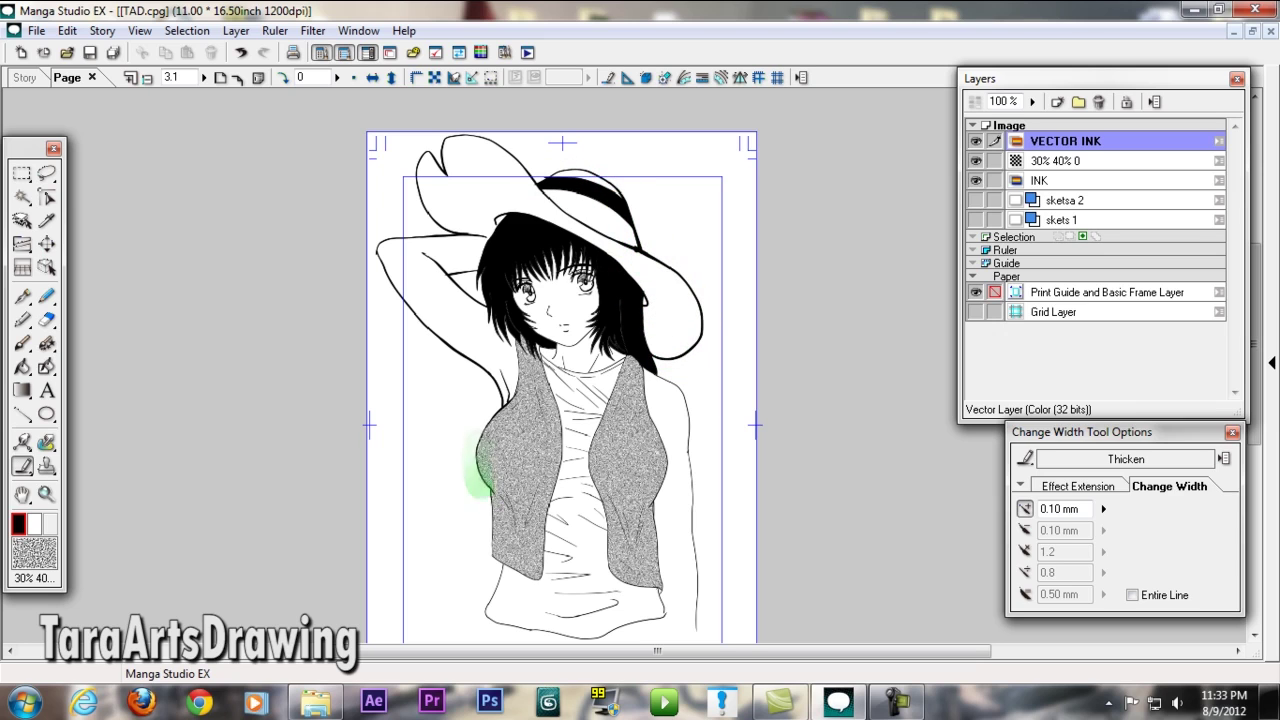
mouse_move(520, 525)
left_mouse_down()
mouse_move(535, 580)
mouse_move(555, 380)
left_mouse_up()
mouse_move(480, 612)
left_mouse_down()
mouse_move(595, 632)
mouse_move(550, 535)
mouse_move(585, 455)
mouse_move(555, 295)
left_mouse_up()
mouse_move(628, 520)
left_mouse_down()
mouse_move(605, 275)
mouse_move(580, 258)
mouse_move(510, 268)
left_mouse_up()
left_click_drag(650, 385, 652, 270)
left_click_drag(645, 385, 655, 550)
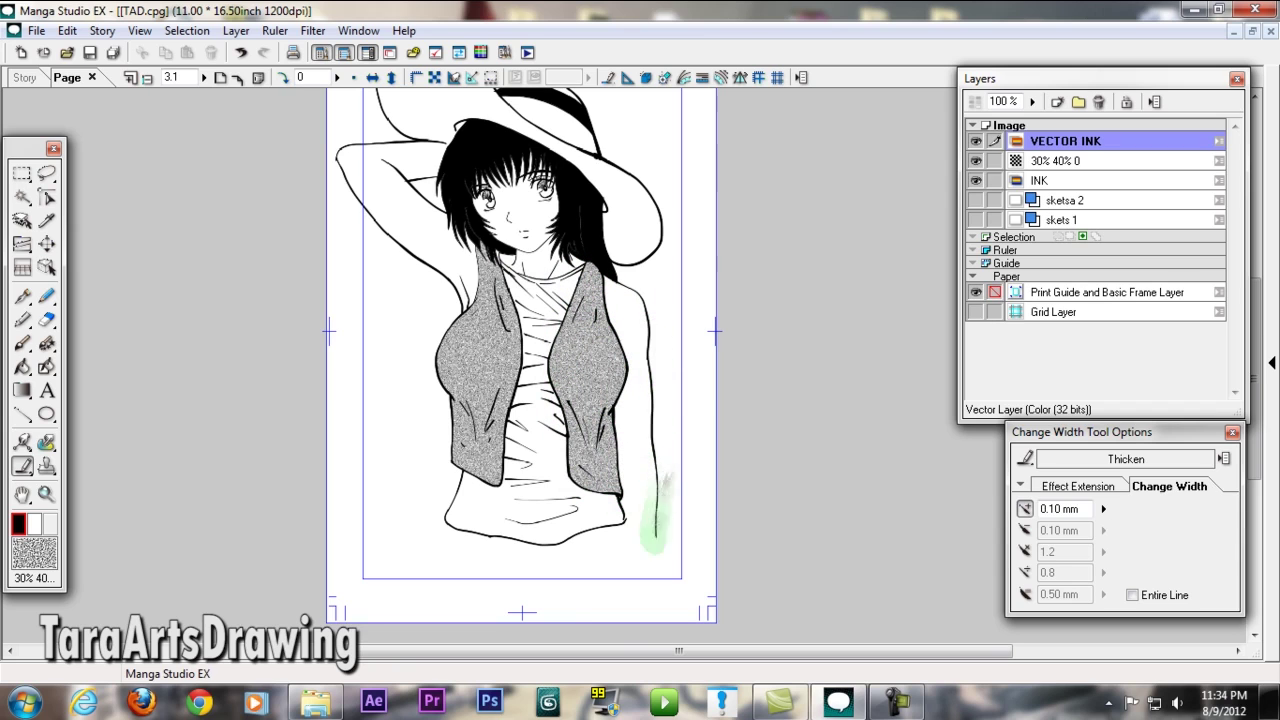
mouse_move(462, 490)
left_mouse_down()
mouse_move(448, 425)
mouse_move(470, 535)
mouse_move(535, 530)
mouse_move(585, 502)
mouse_move(520, 455)
mouse_move(540, 412)
left_mouse_up()
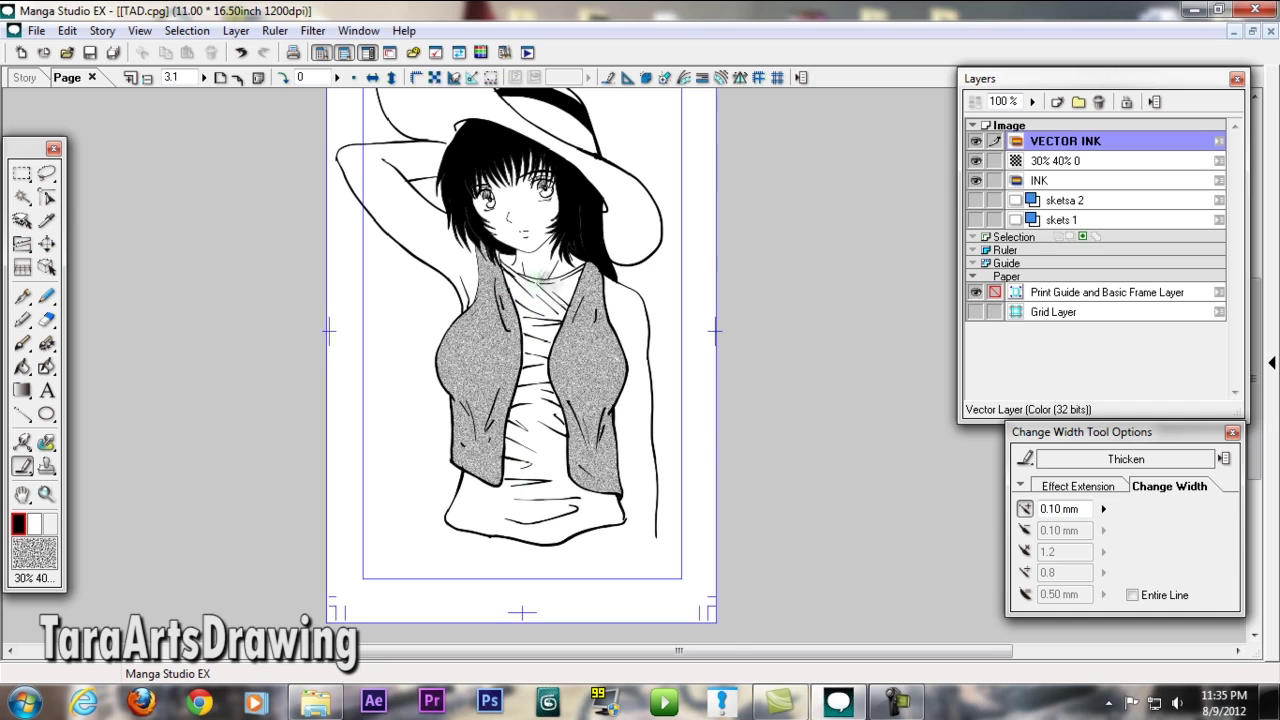
scroll(590, 200, "up", 1)
Thicken the chin, neck, collar and eye lines and retouch the nose line.
left_click_drag(440, 255, 440, 310)
scroll(450, 300, "up", 2)
left_click_drag(445, 375, 495, 385)
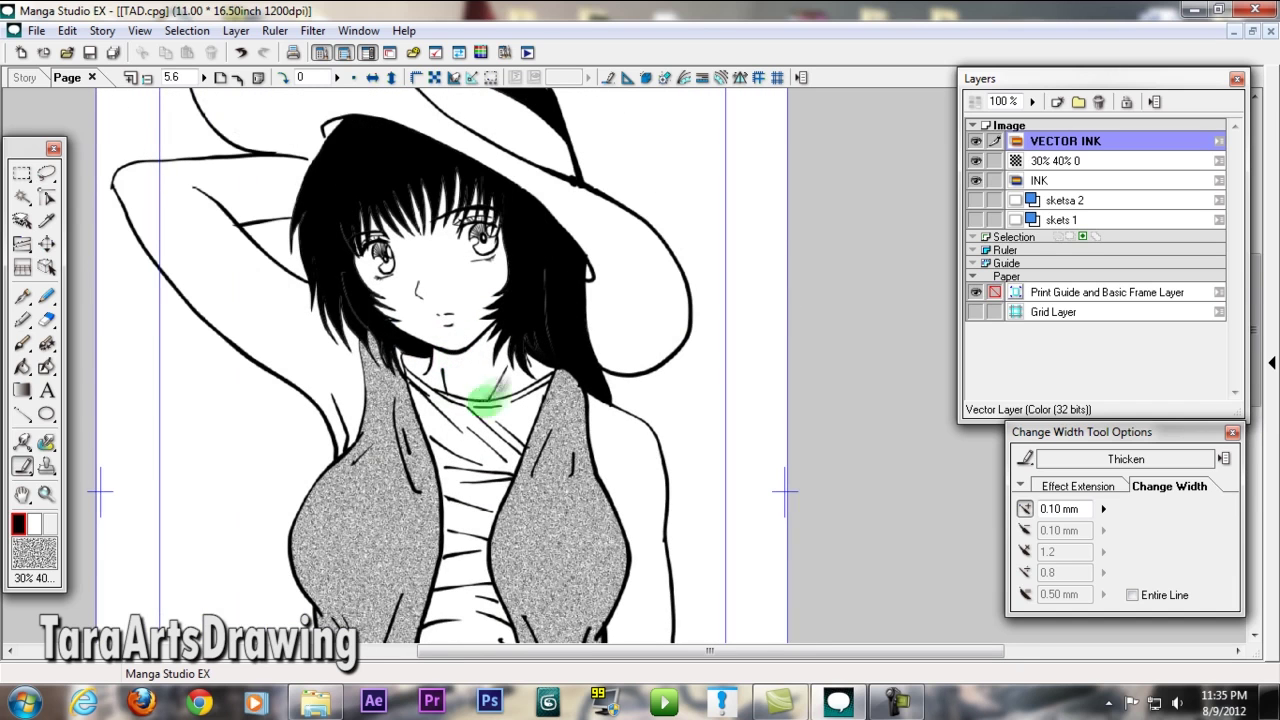
left_click_drag(380, 225, 388, 275)
left_click_drag(455, 205, 500, 265)
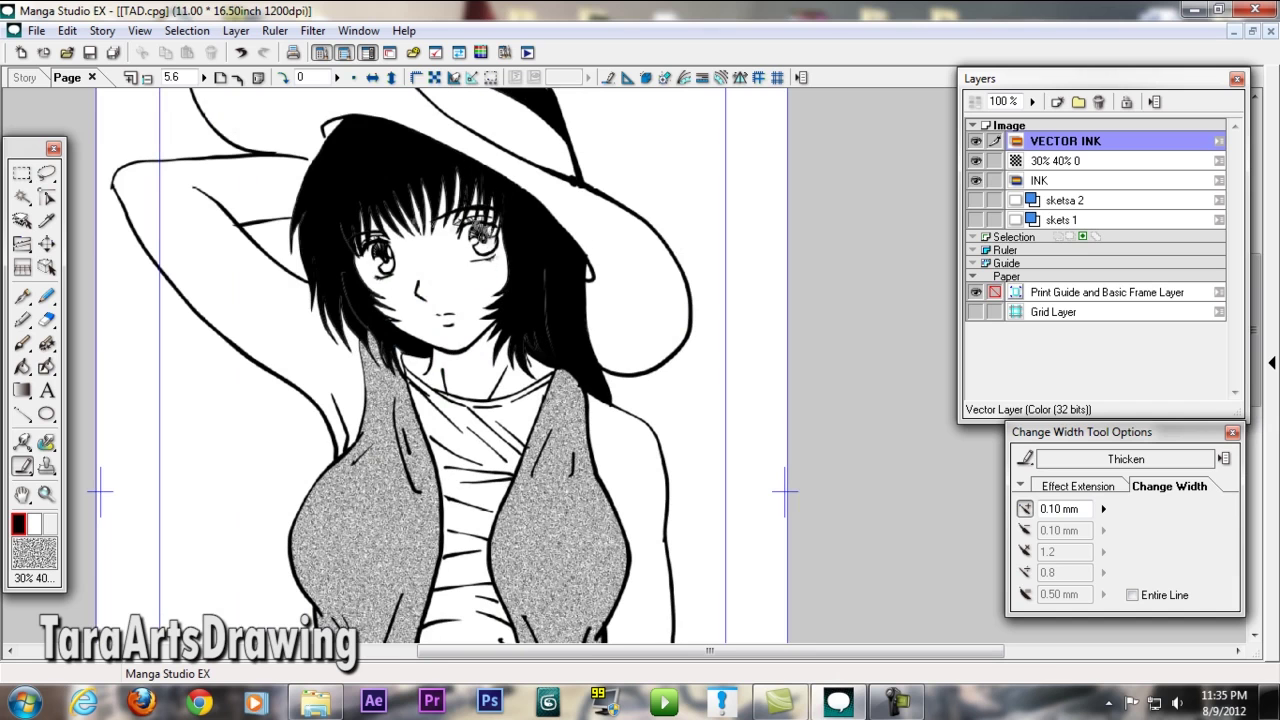
scroll(245, 196, "down", 2)
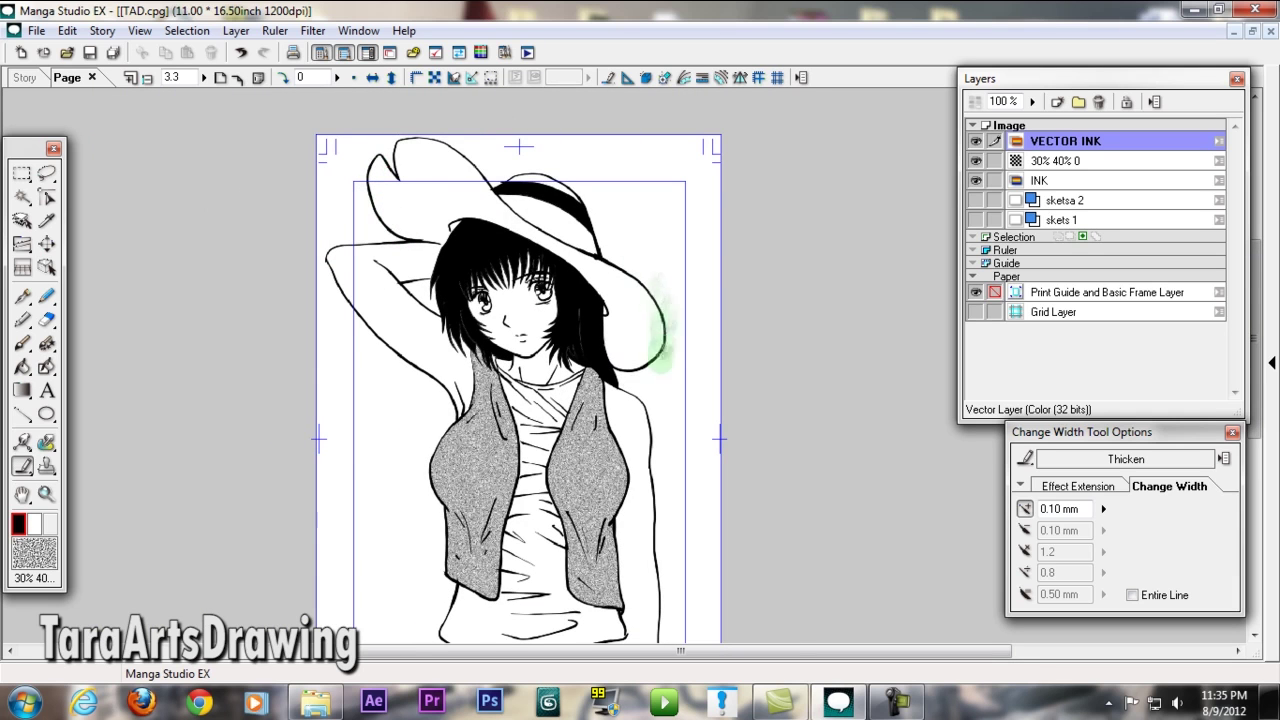
scroll(743, 390, "down", 2)
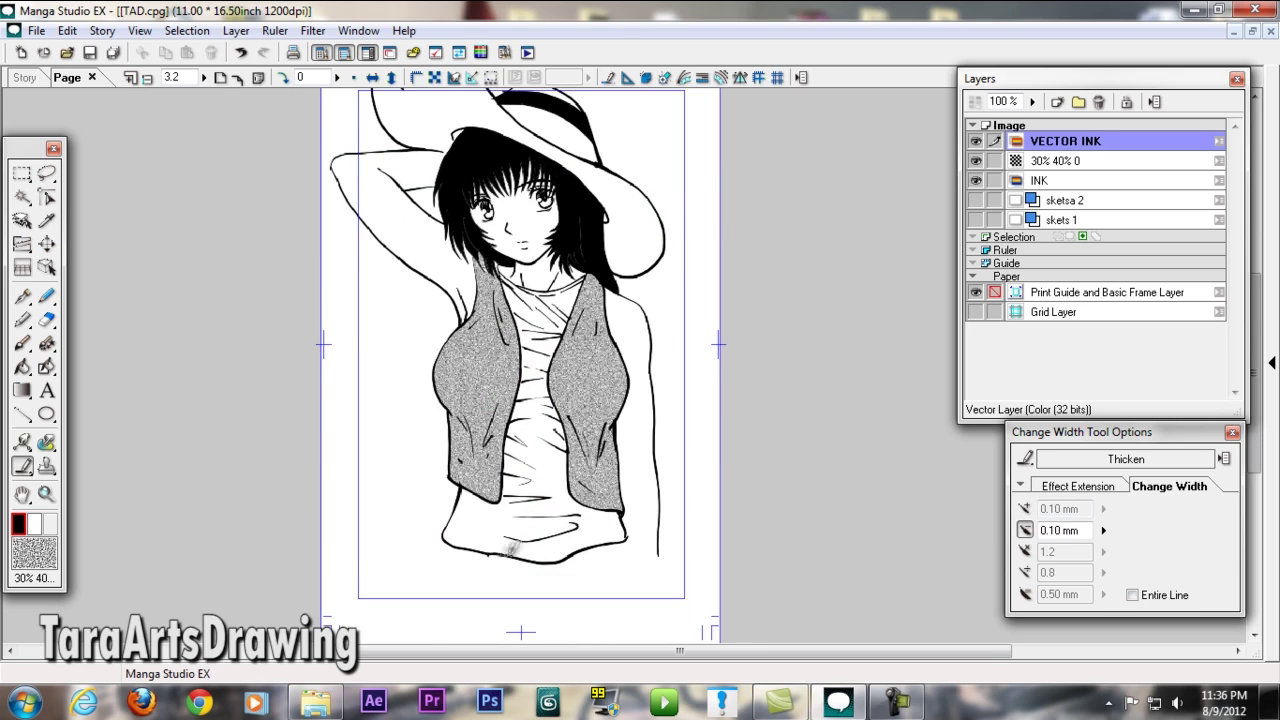
scroll(560, 320, "up", 2)
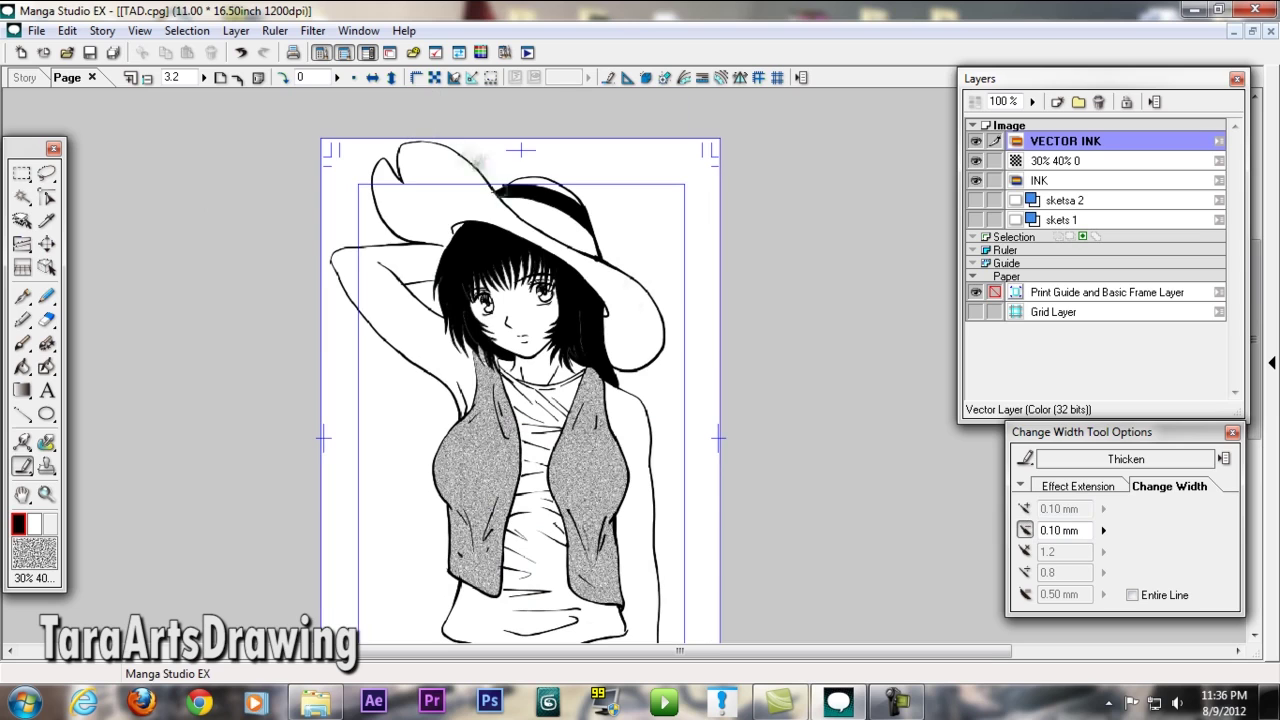
Thicken the right-side body line with an adjusted width mode, save, and select the INK layer.
left_click(1025, 509)
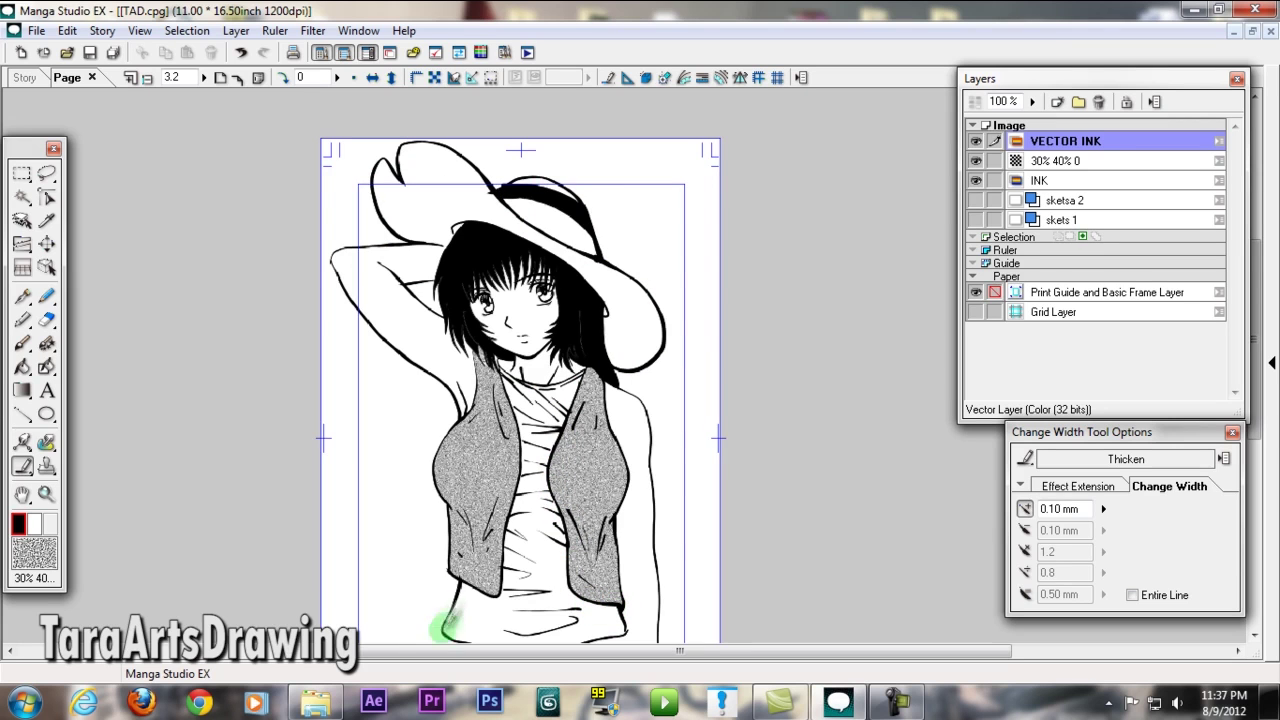
scroll(447, 540, "down", 3)
left_click_drag(657, 545, 650, 420)
scroll(656, 195, "up", 3)
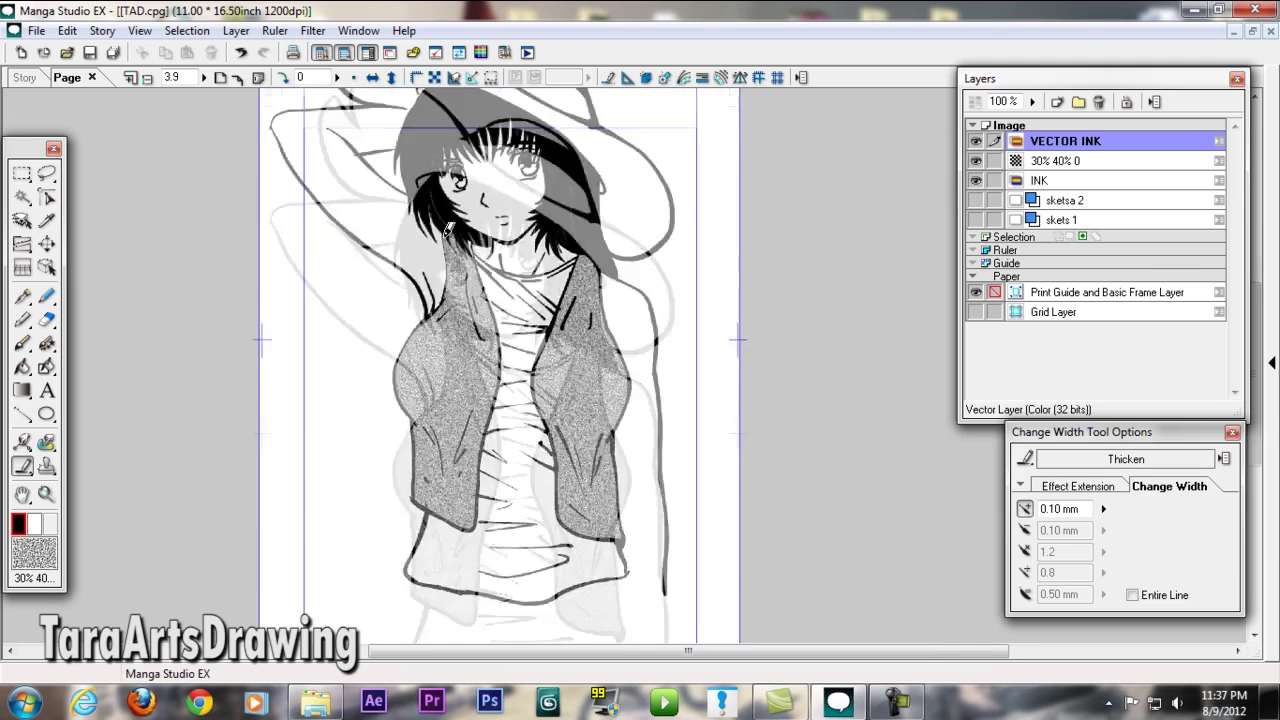
key("ctrl+s")
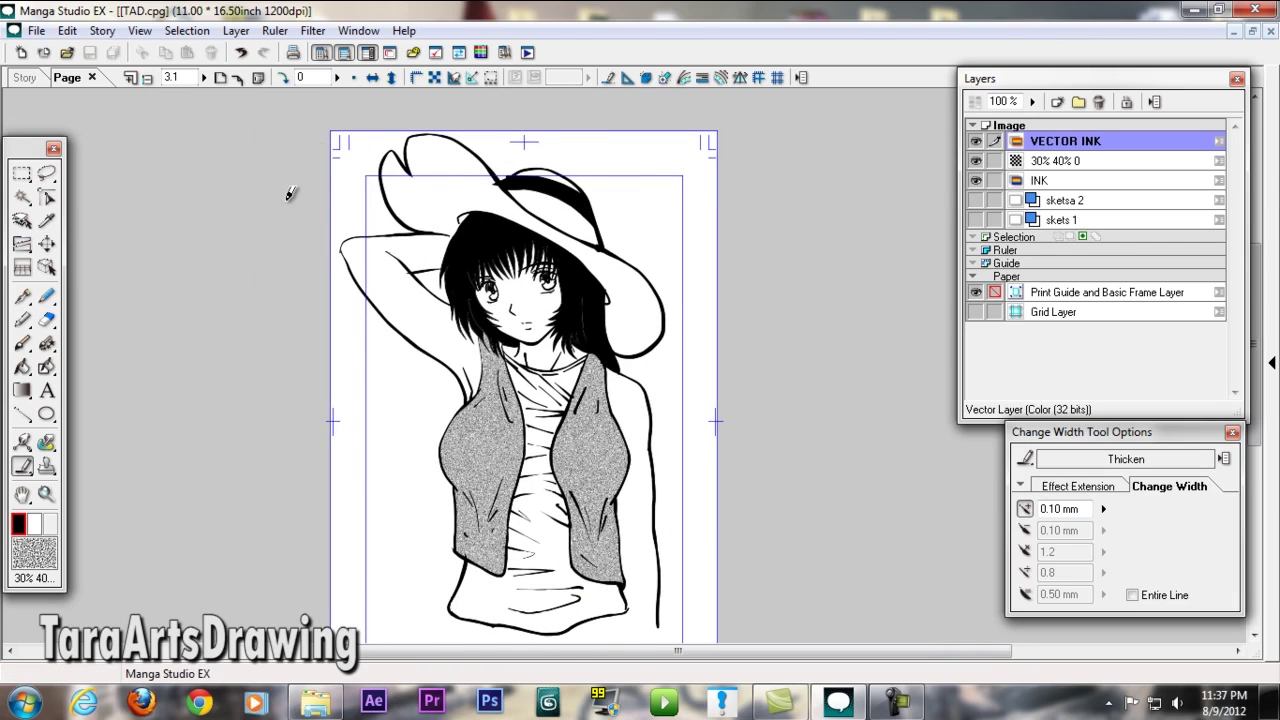
left_click(476, 220, "ctrl+shift")
Magic-wand select the hat on VECTOR INK with a raised Close Gap and fill it with 30% 40% noise tone.
left_click(22, 196)
left_click(441, 192, "ctrl+shift")
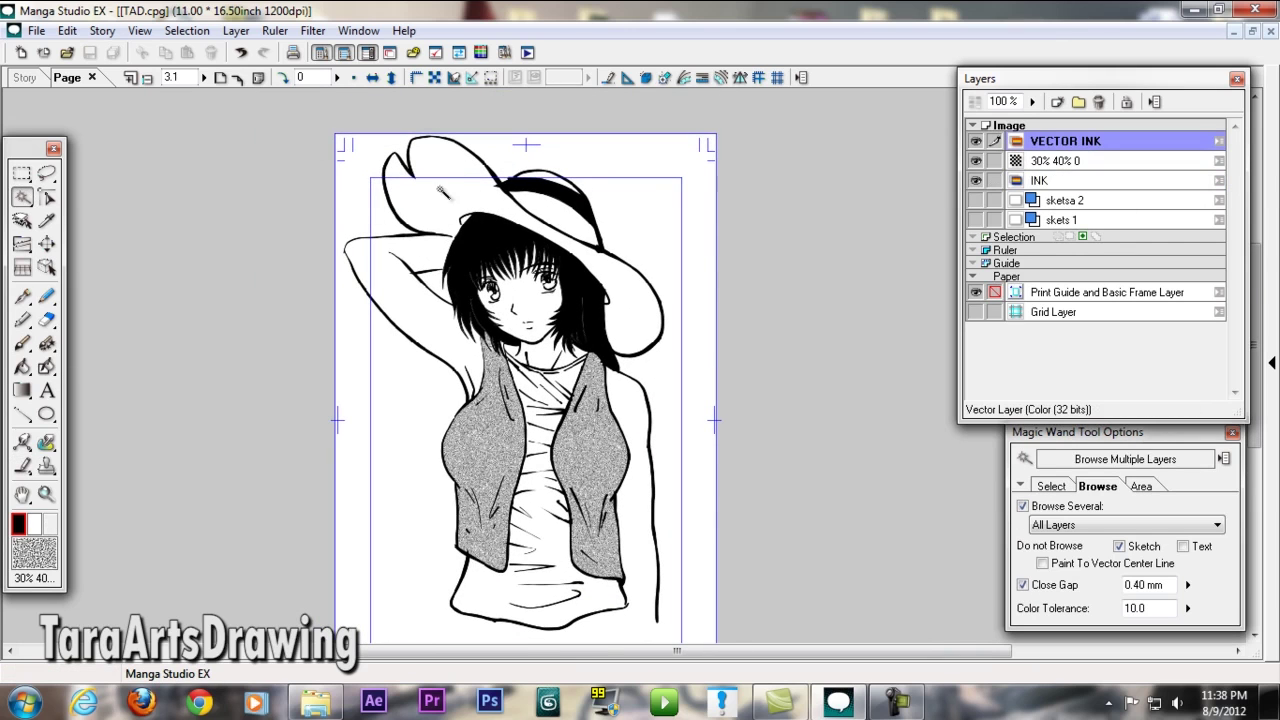
left_click_drag(1187, 584, 1191, 588)
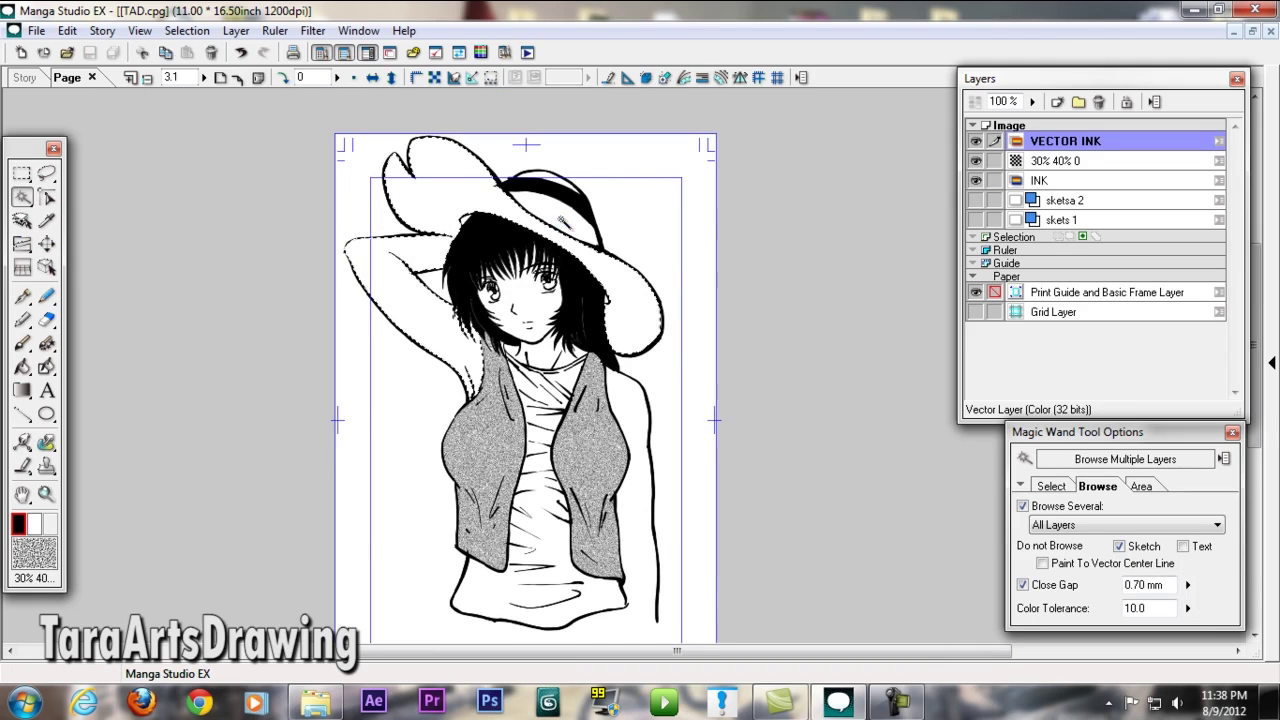
scroll(400, 185, "up", 1)
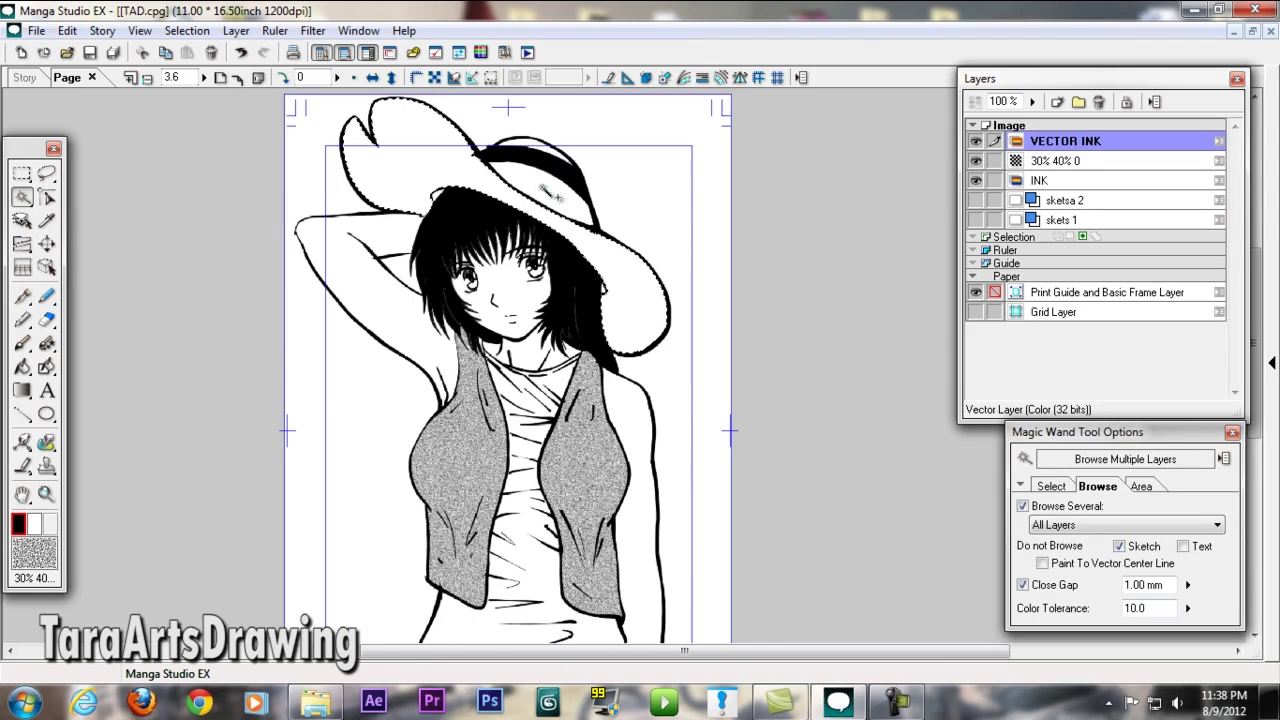
left_click(34, 553)
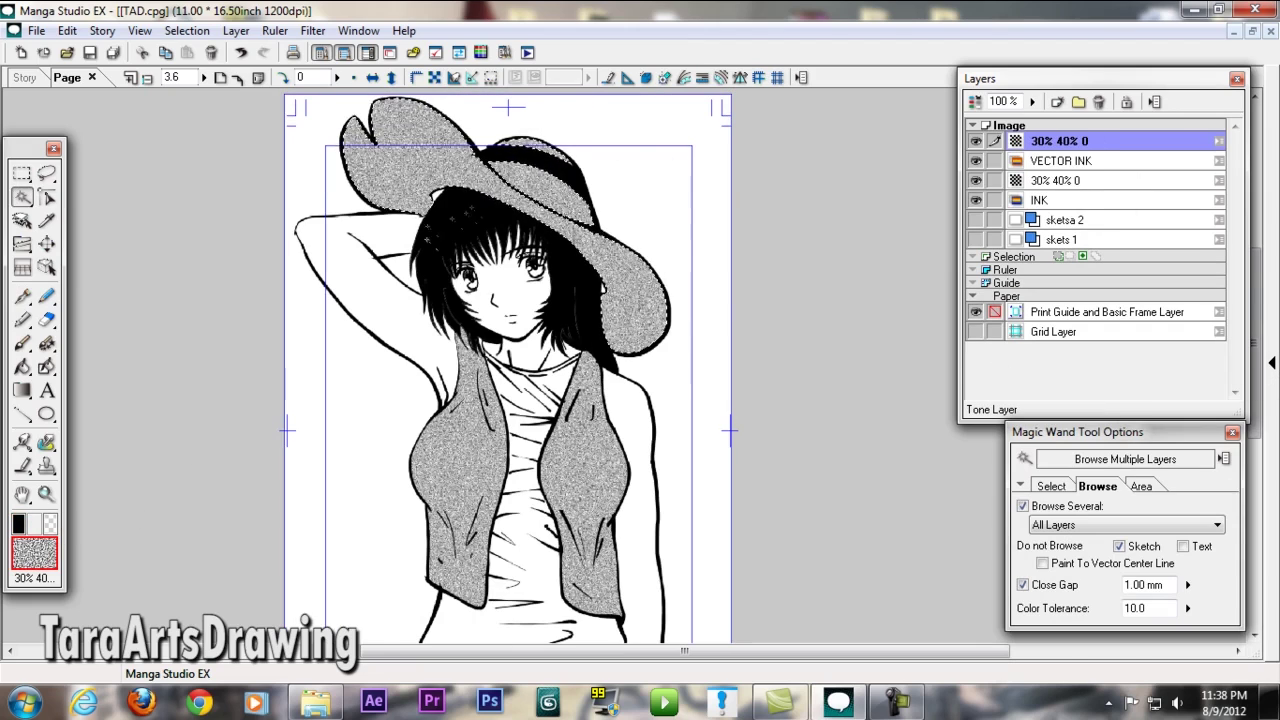
key("m")
scroll(428, 405, "down", 1)
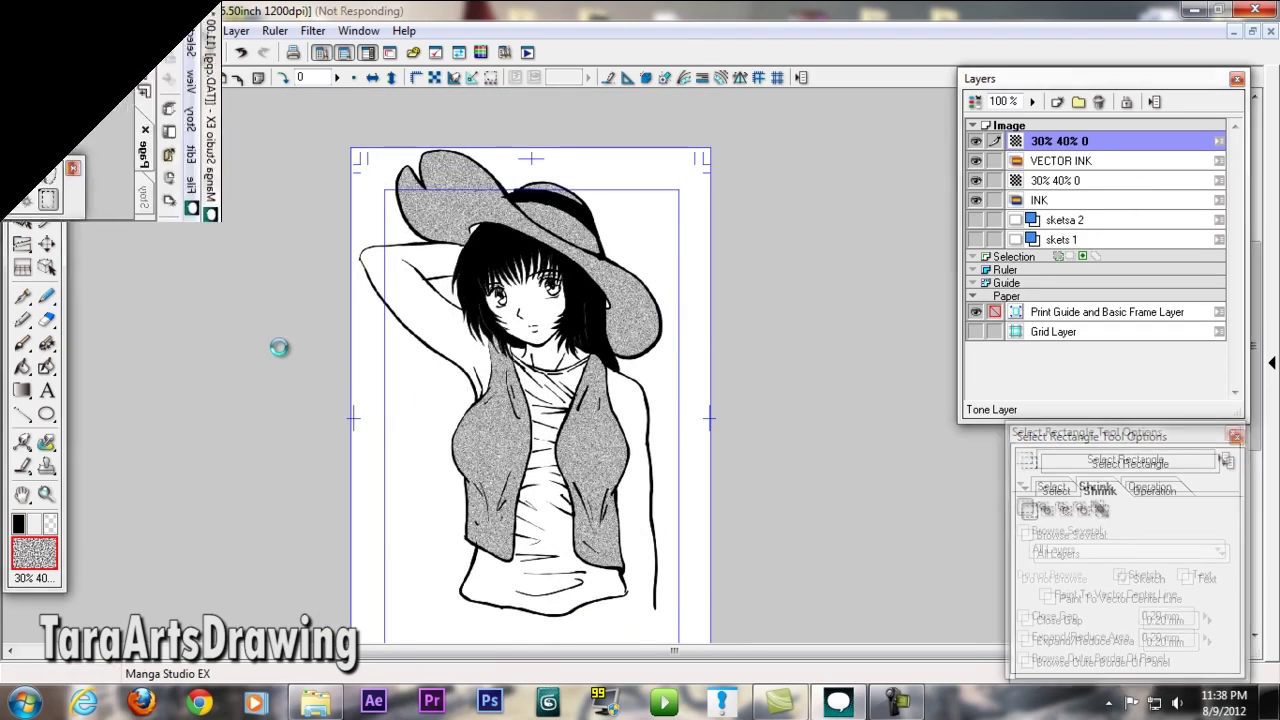